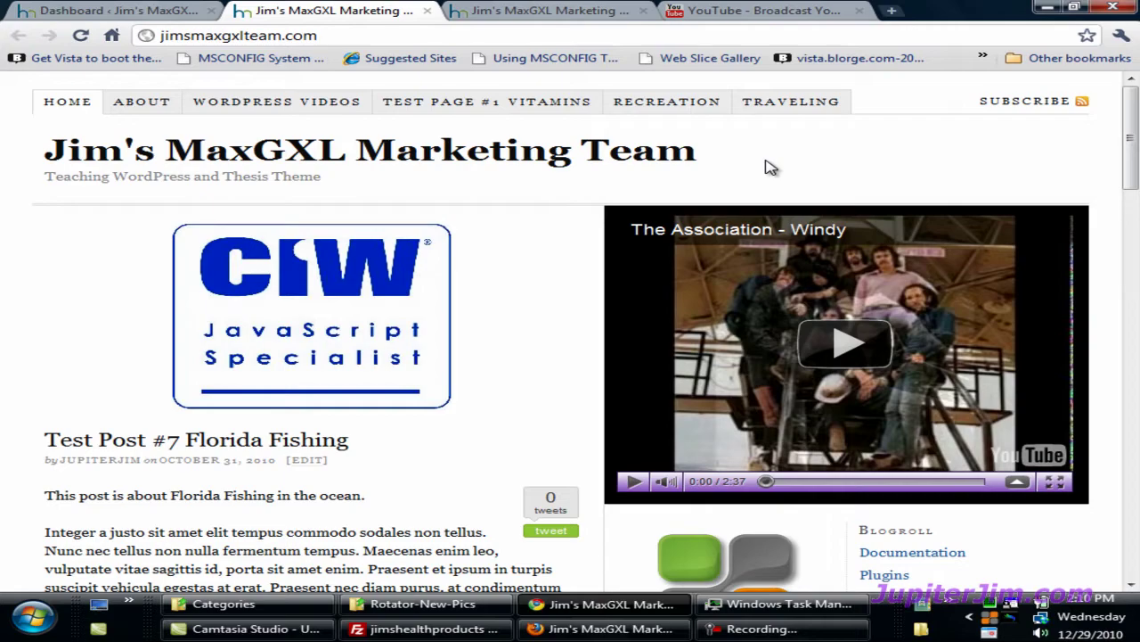
- Preview the embedded "The Association - Windy" video on the home page, skipping ahead to about 0:30 before pausing it
mouse_move(1131, 127)
mouse_down()
mouse_move(1134, 527)
mouse_move(1129, 129)
mouse_up()
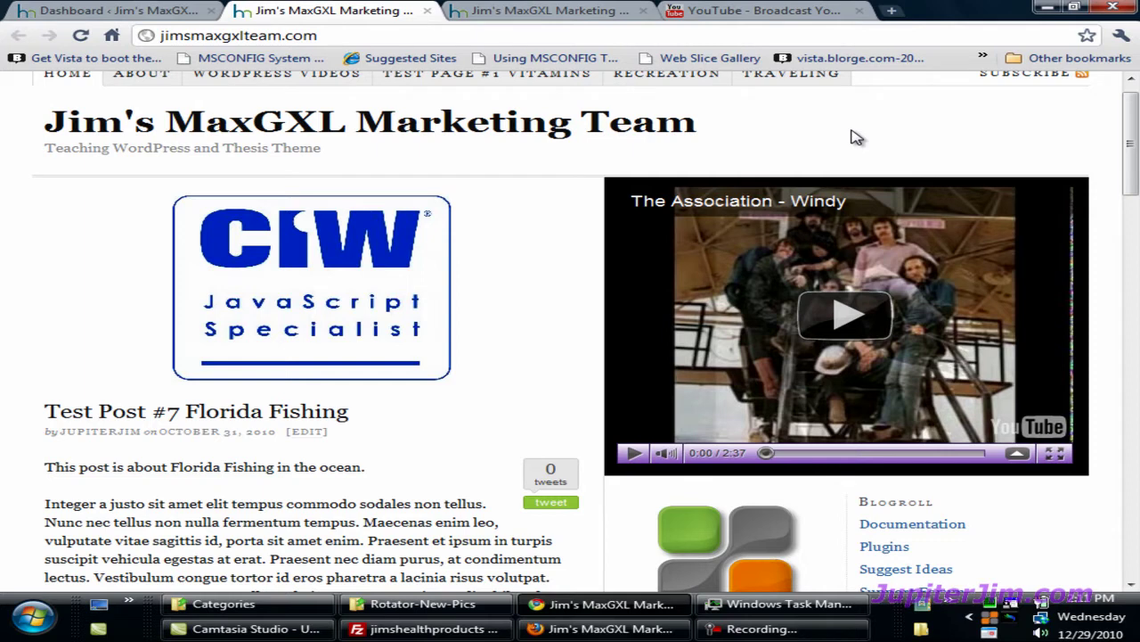
click(844, 318)
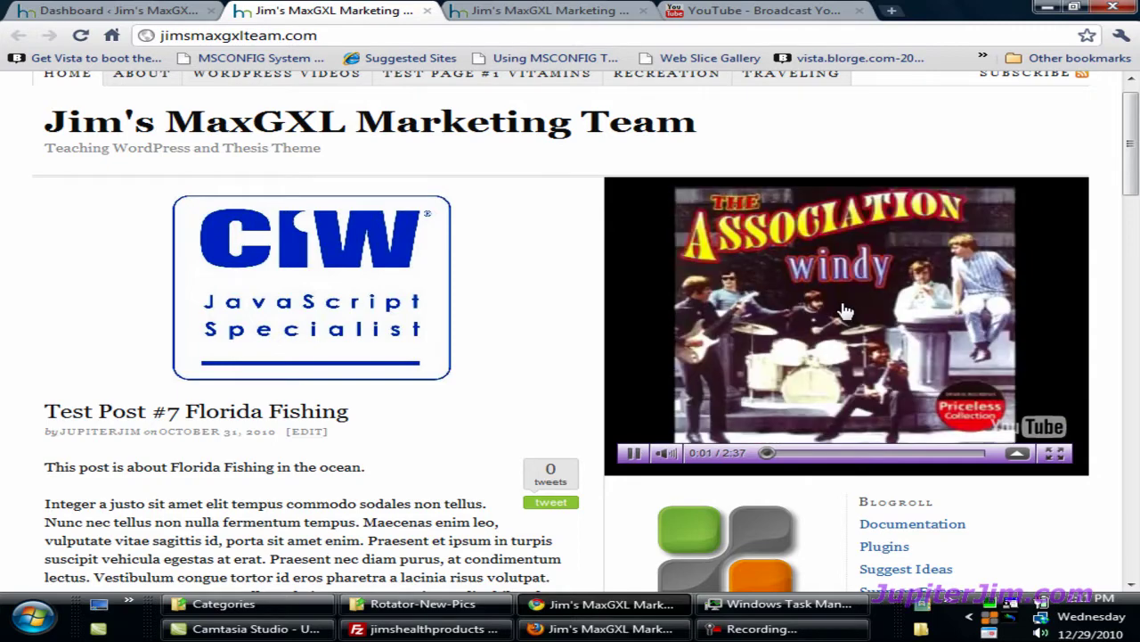
click(789, 454)
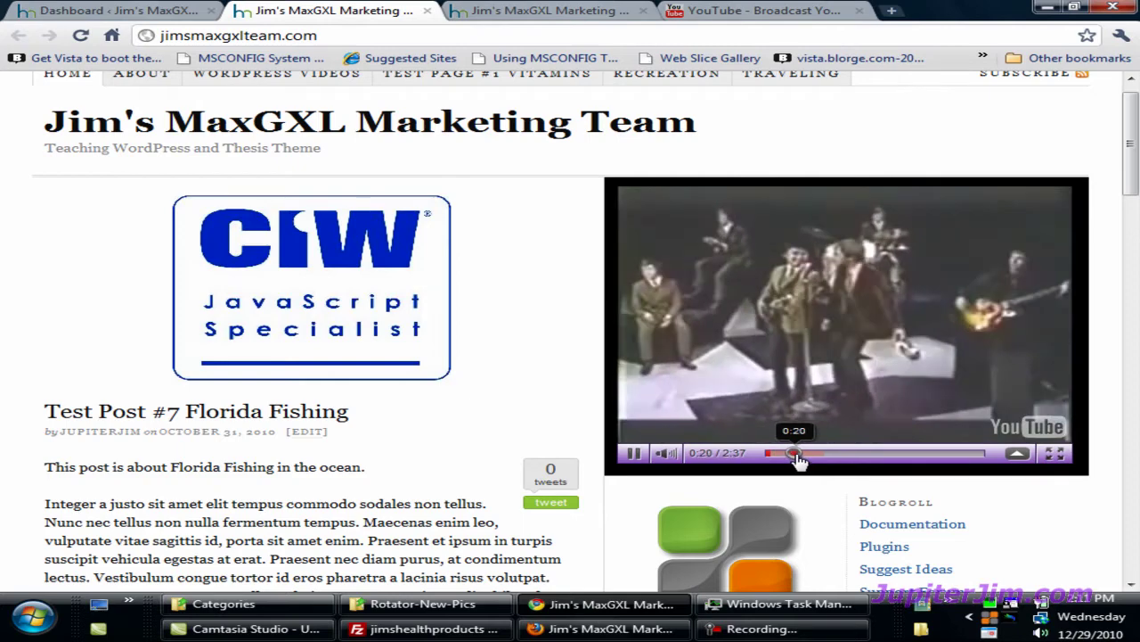
click(807, 454)
click(820, 313)
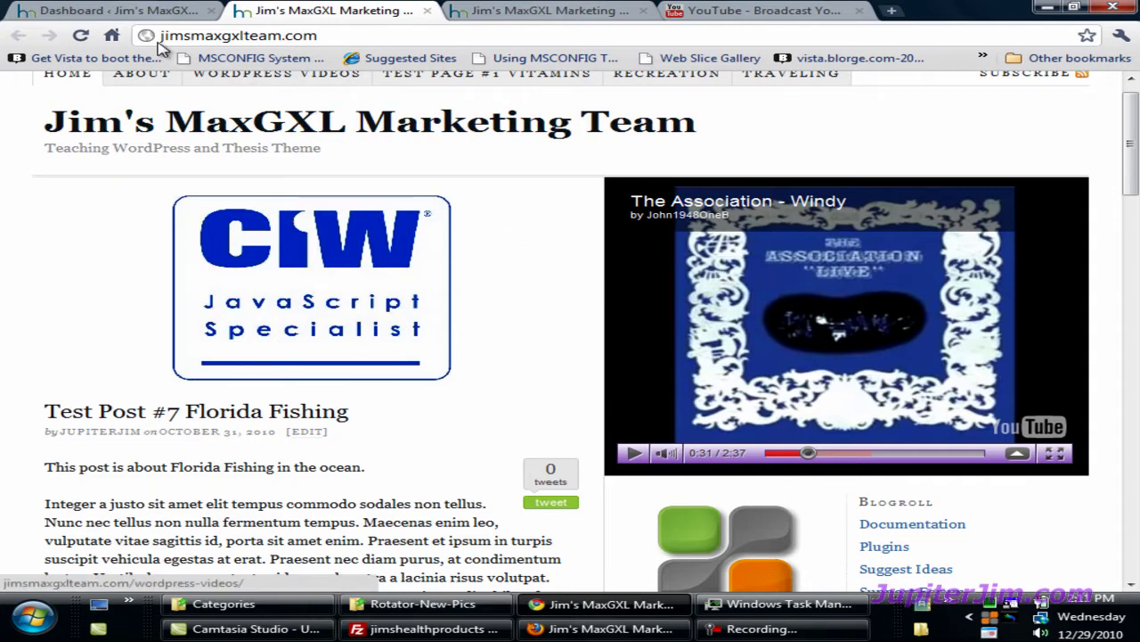
- Open the Thesis Design Options page from the site's WordPress dashboard
click(102, 11)
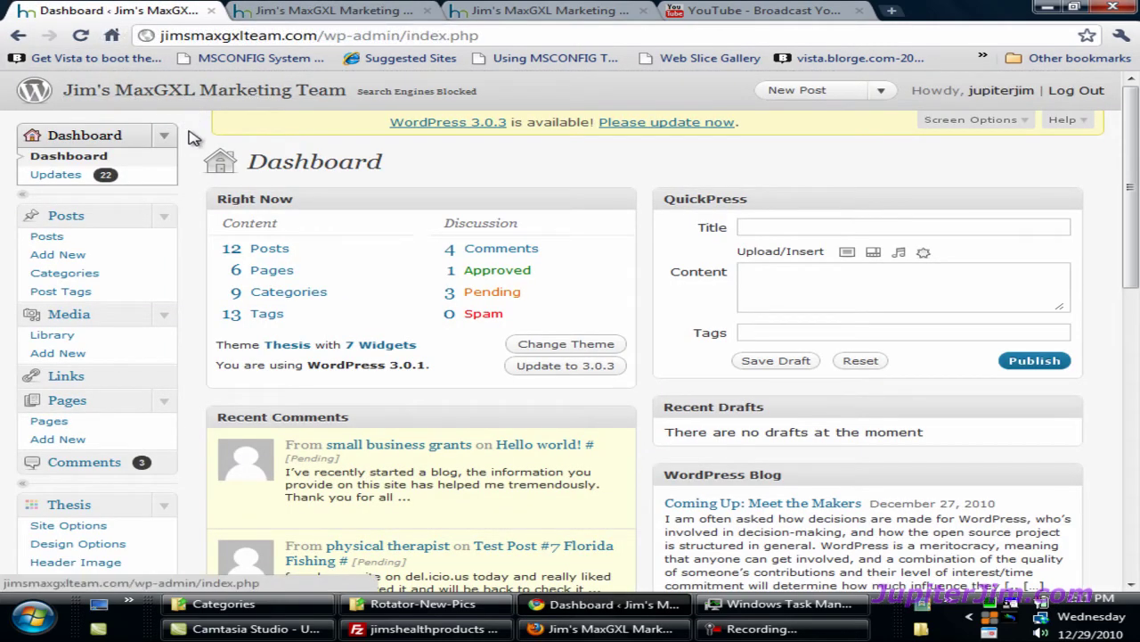
scroll(192, 182, down, 3)
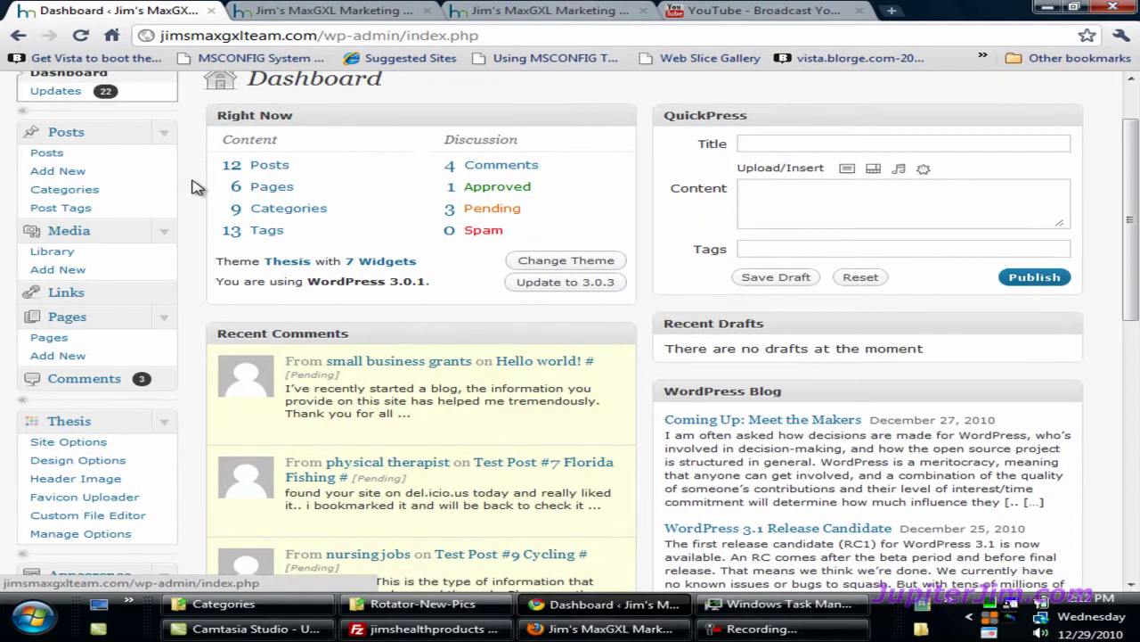
click(168, 256)
click(168, 257)
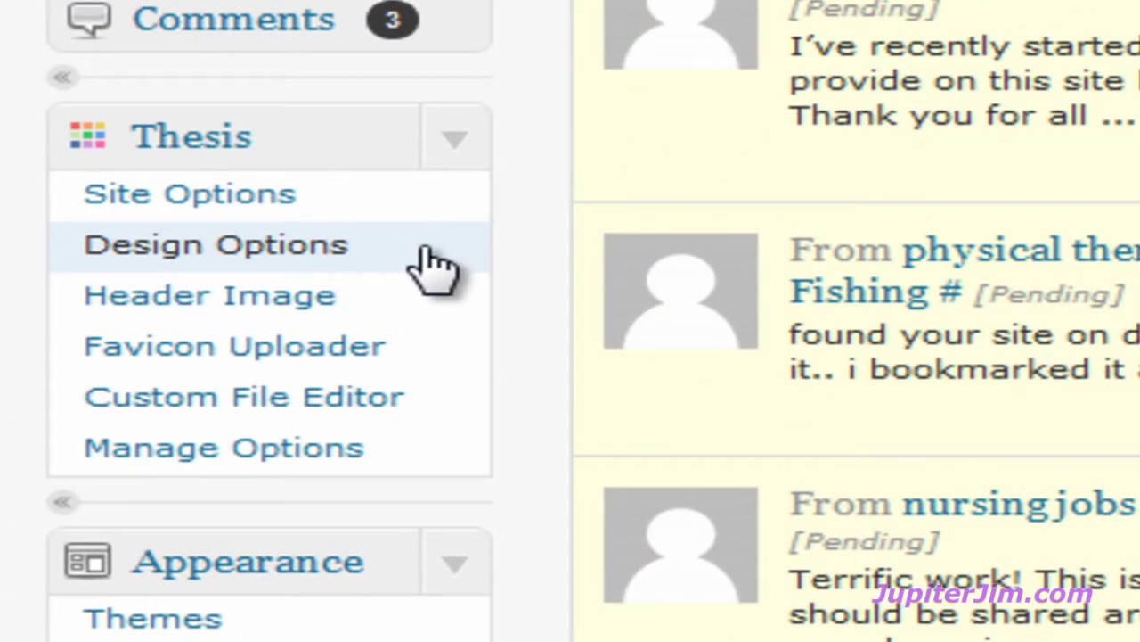
click(433, 268)
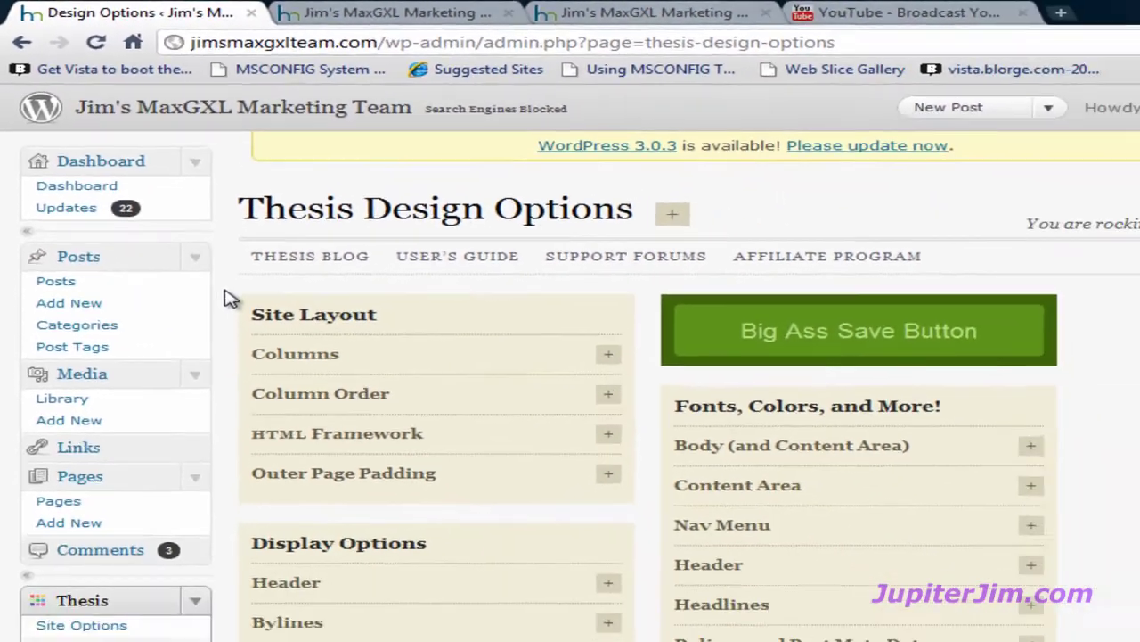
- Expand the Multimedia Box default settings and enlarge the video embed code field to show more of the code
scroll(291, 377, down, 4)
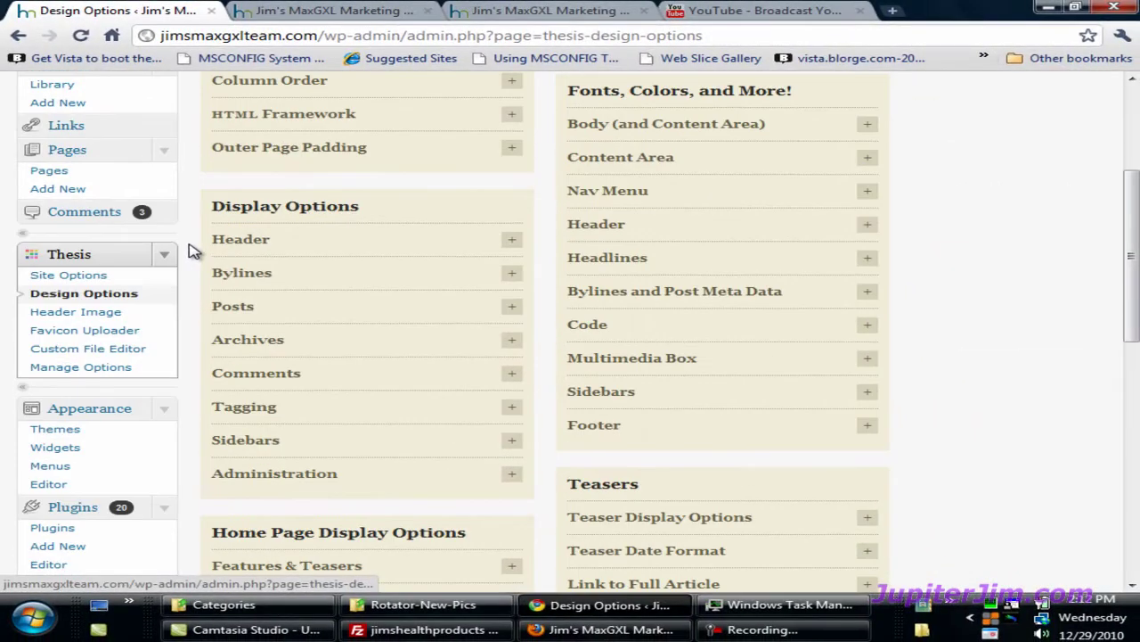
scroll(194, 251, down, 9)
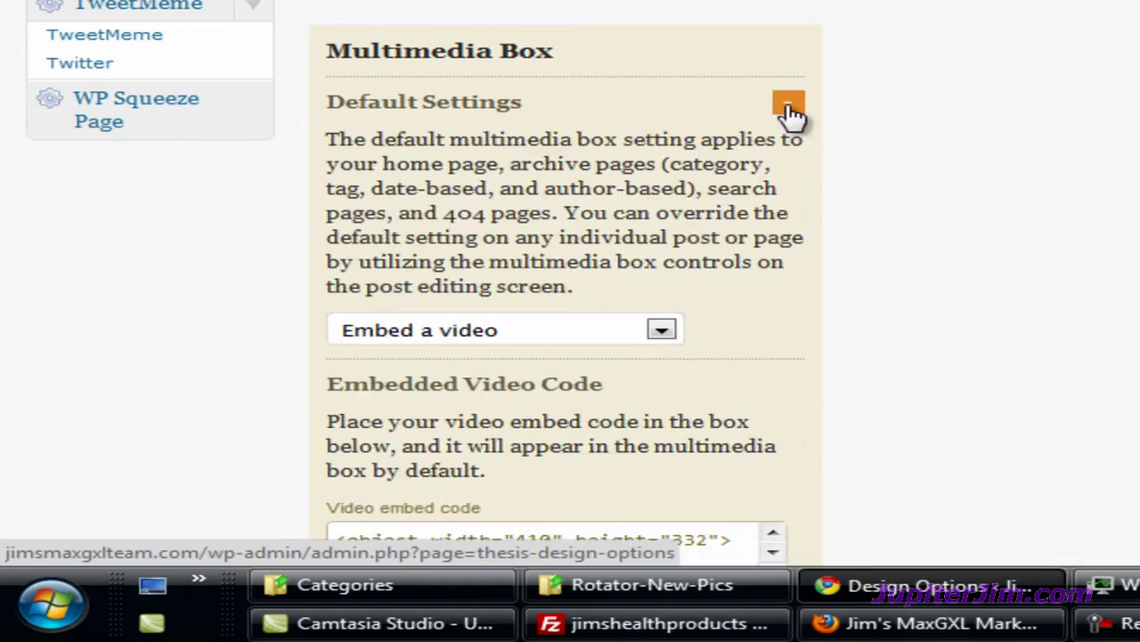
scroll(819, 198, down, 3)
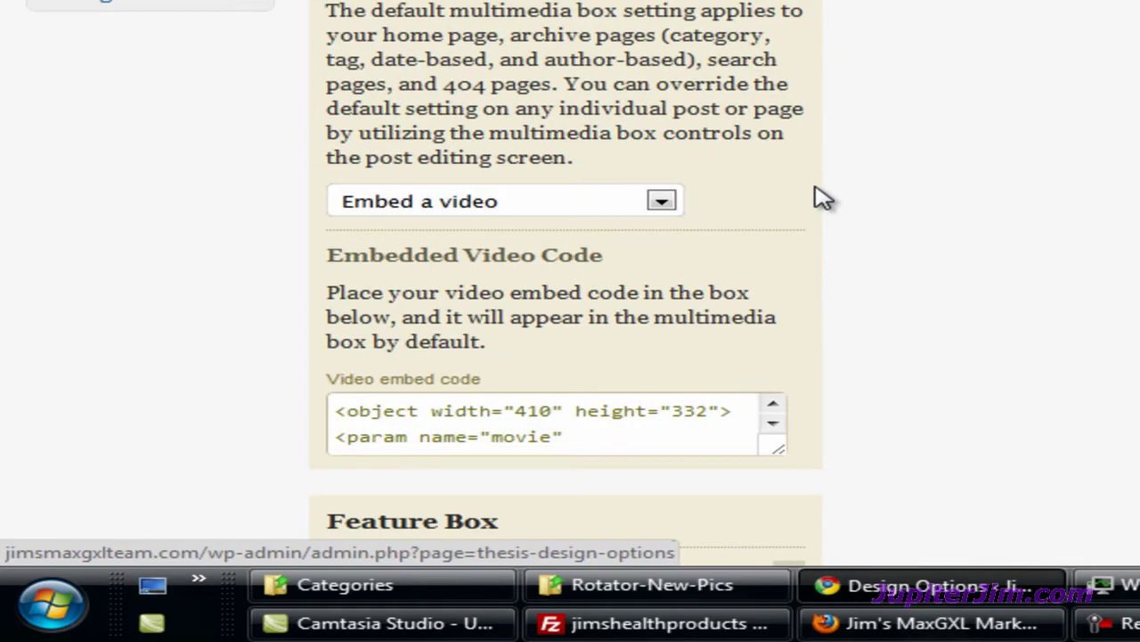
scroll(820, 198, down, 3)
click(611, 286)
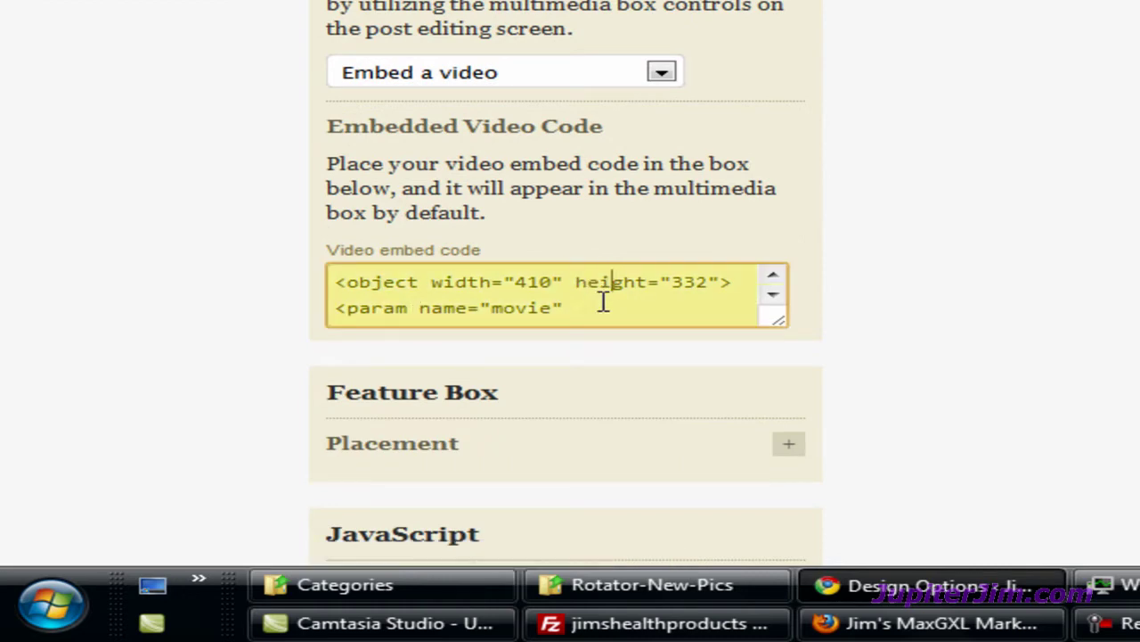
drag(778, 325, 809, 481)
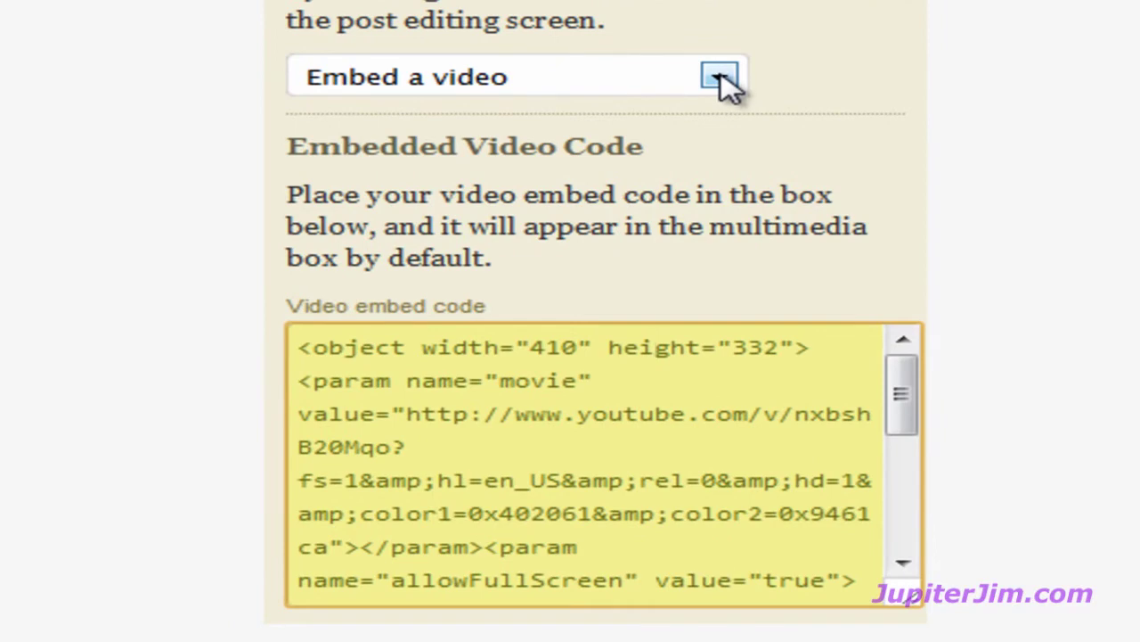
- Set the Multimedia Box default to Rotating images and save the design options
click(720, 78)
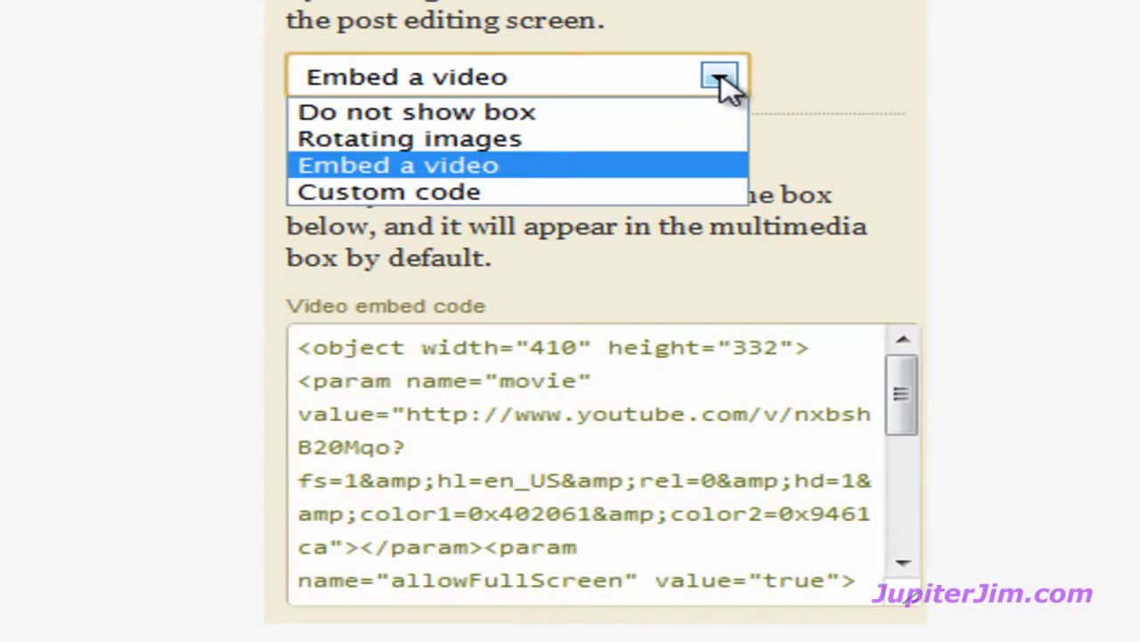
click(713, 141)
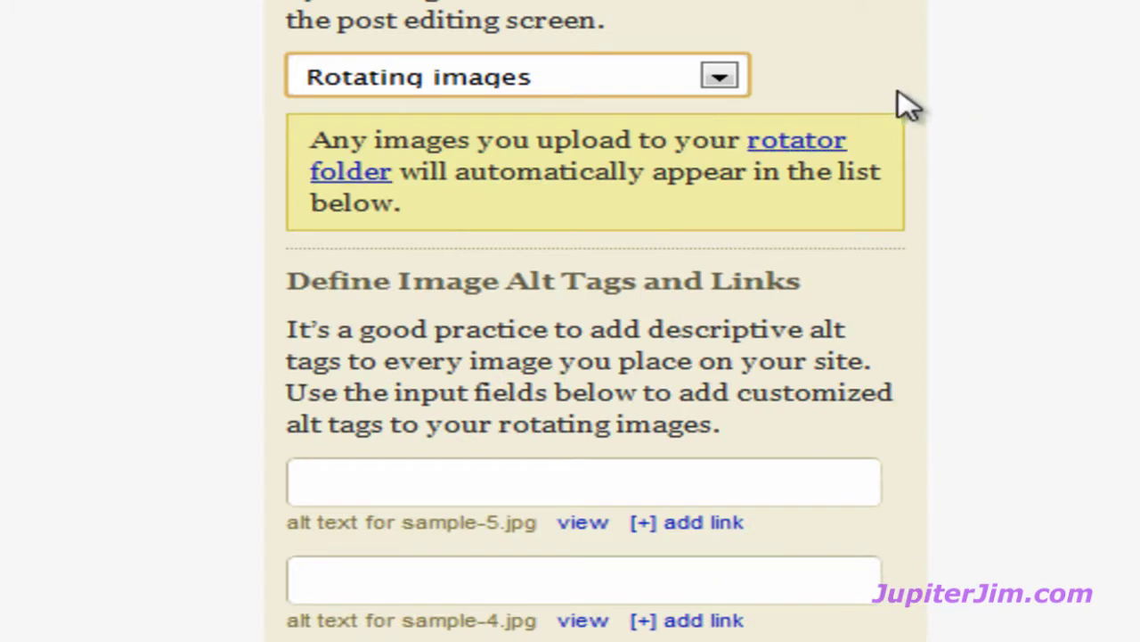
click(1020, 79)
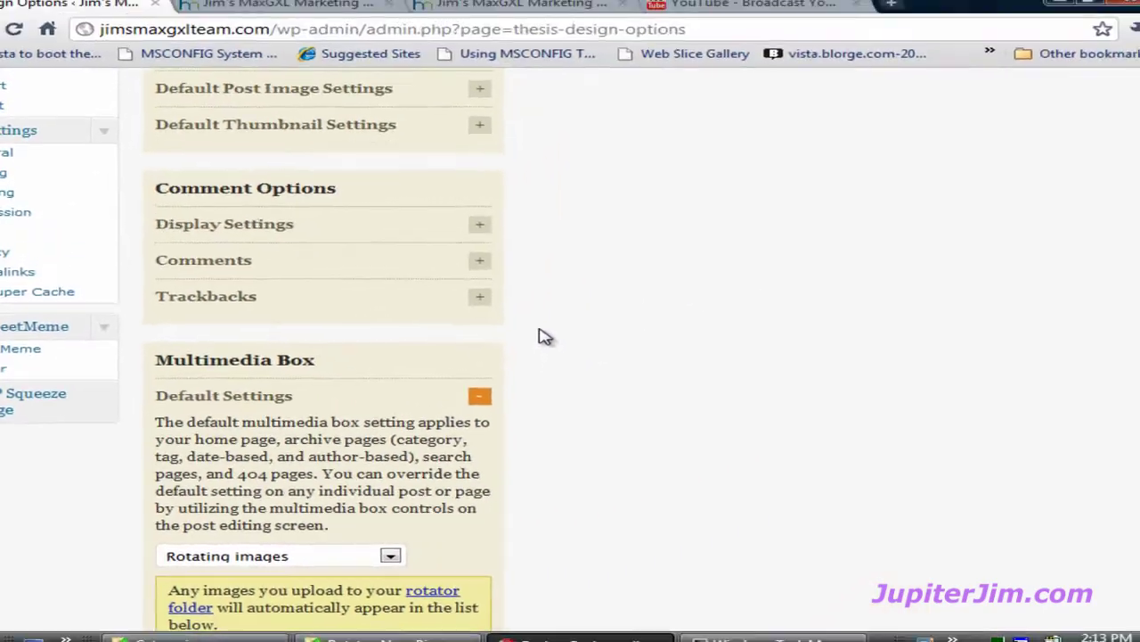
scroll(535, 336, up, 10)
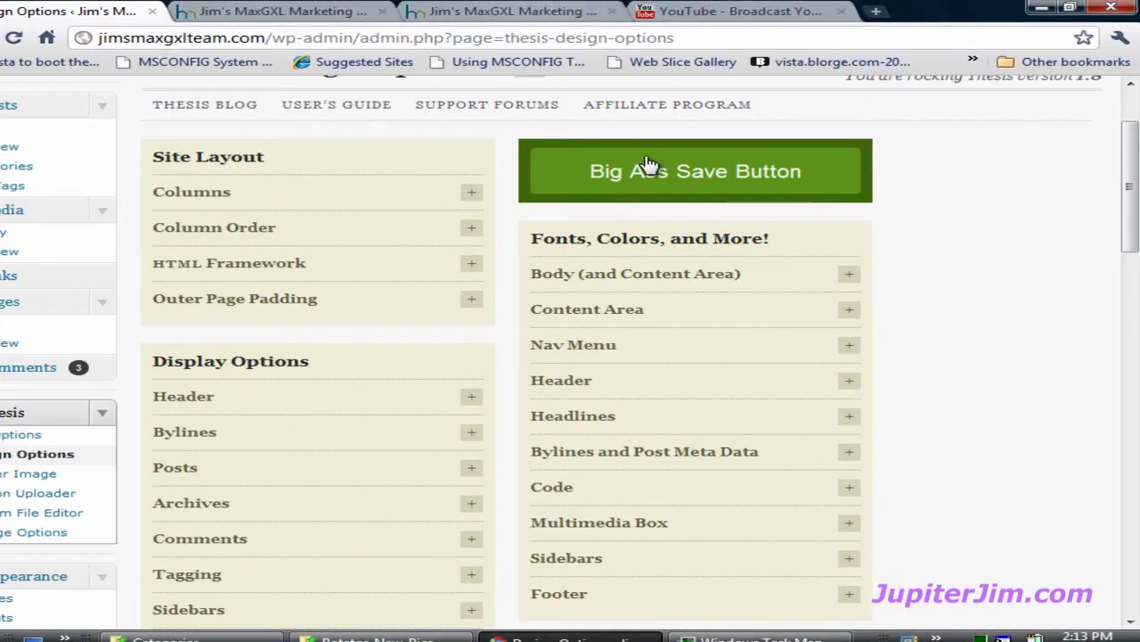
click(700, 184)
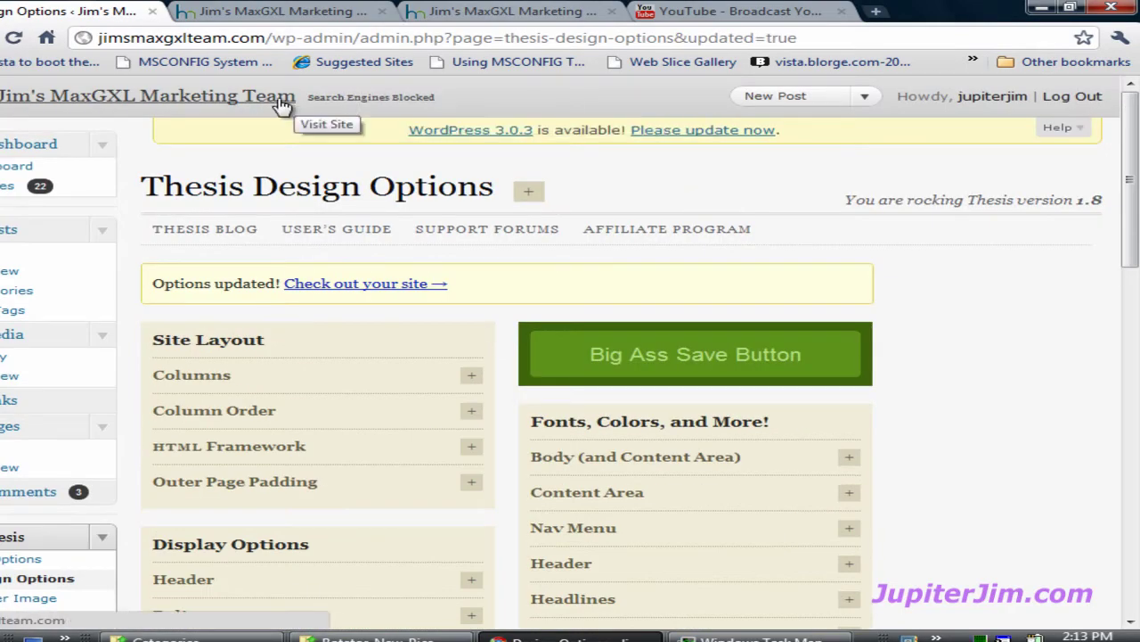
- Reload the site's home page in Chrome and switch to Firefox to check the multimedia box on the same page
click(284, 13)
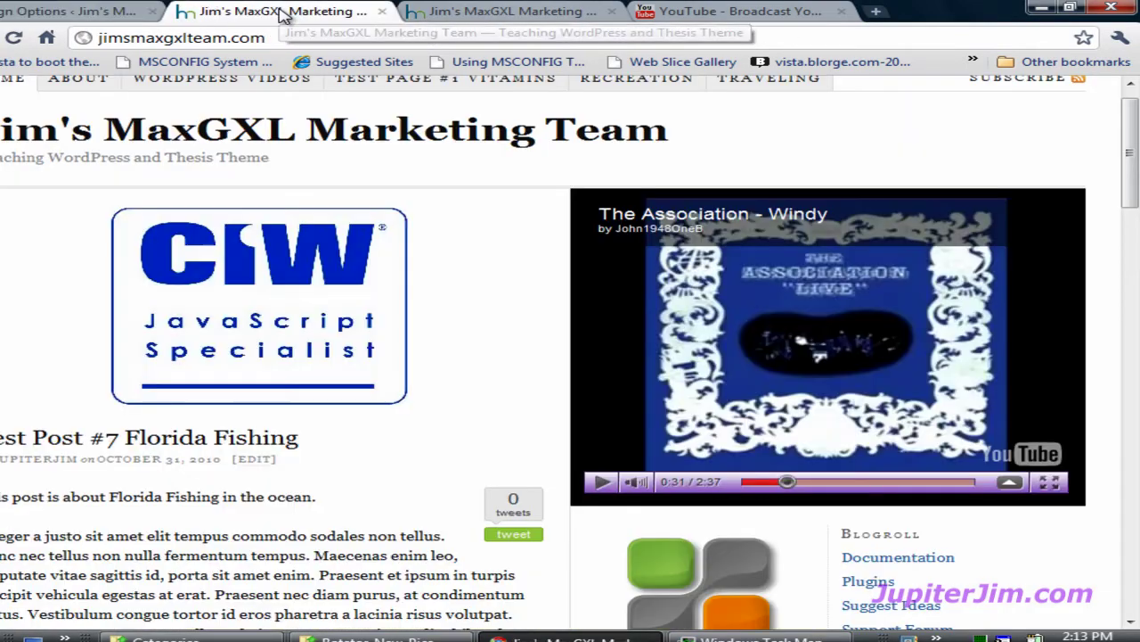
click(14, 40)
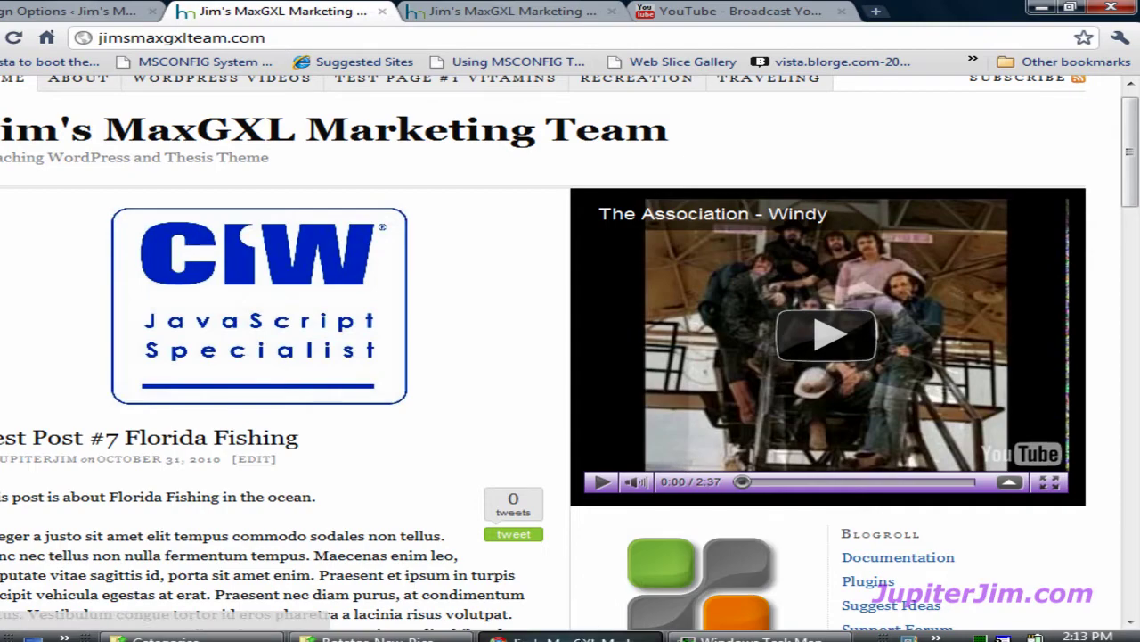
mouse_move(570, 638)
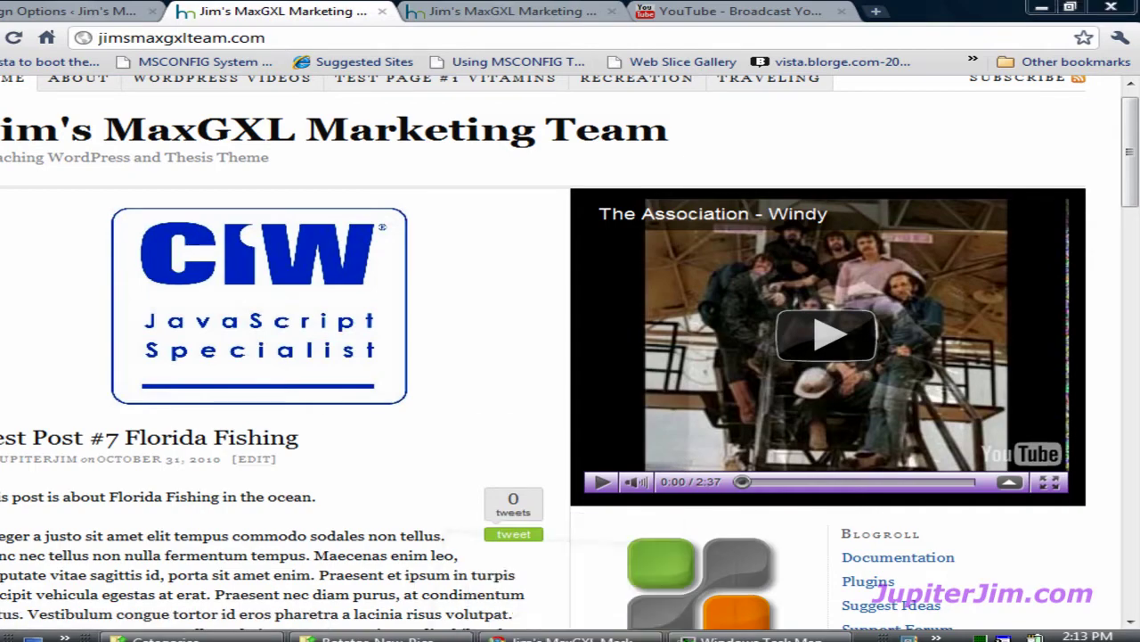
click(493, 555)
scroll(1122, 242, down, 2)
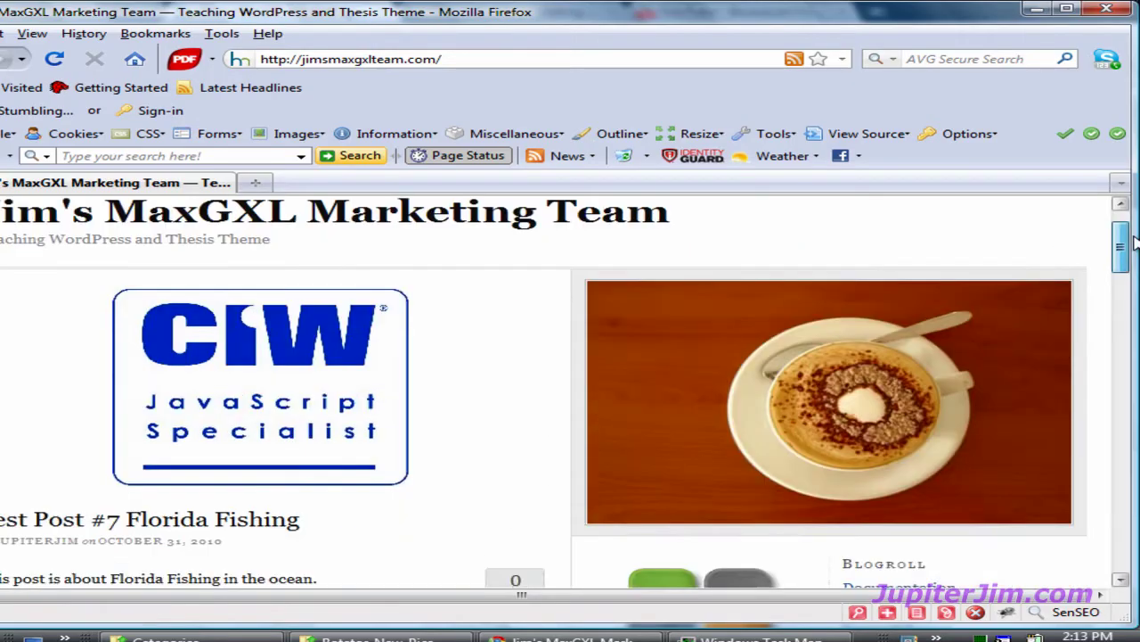
scroll(1118, 242, up, 1)
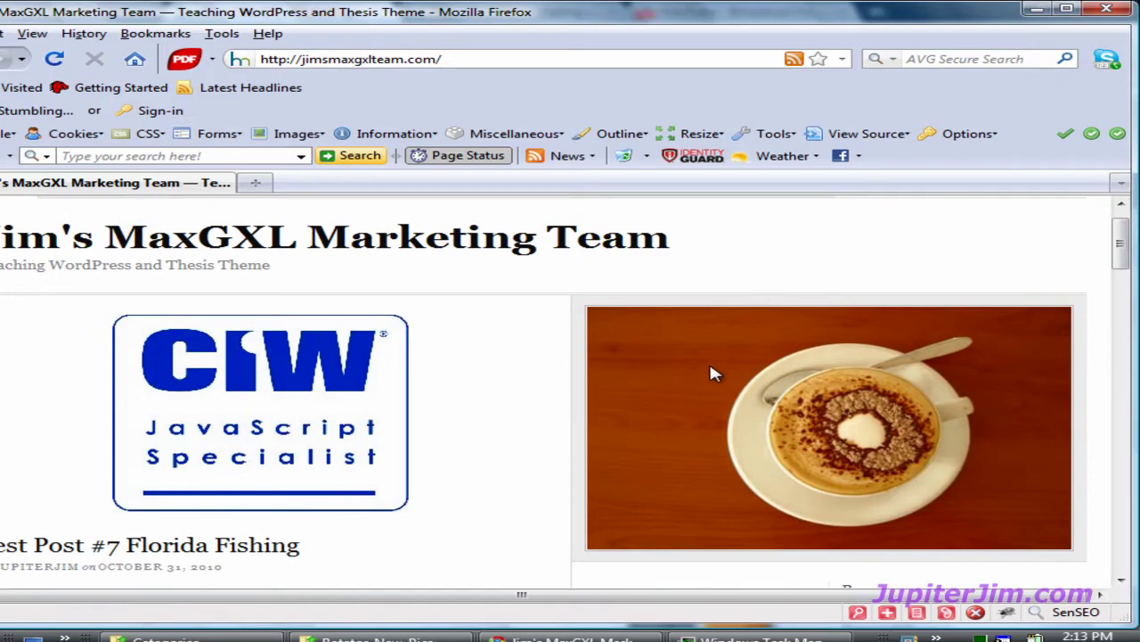
mouse_move(1124, 241)
mouse_down()
mouse_move(1127, 546)
mouse_move(1132, 234)
mouse_move(1128, 242)
mouse_up()
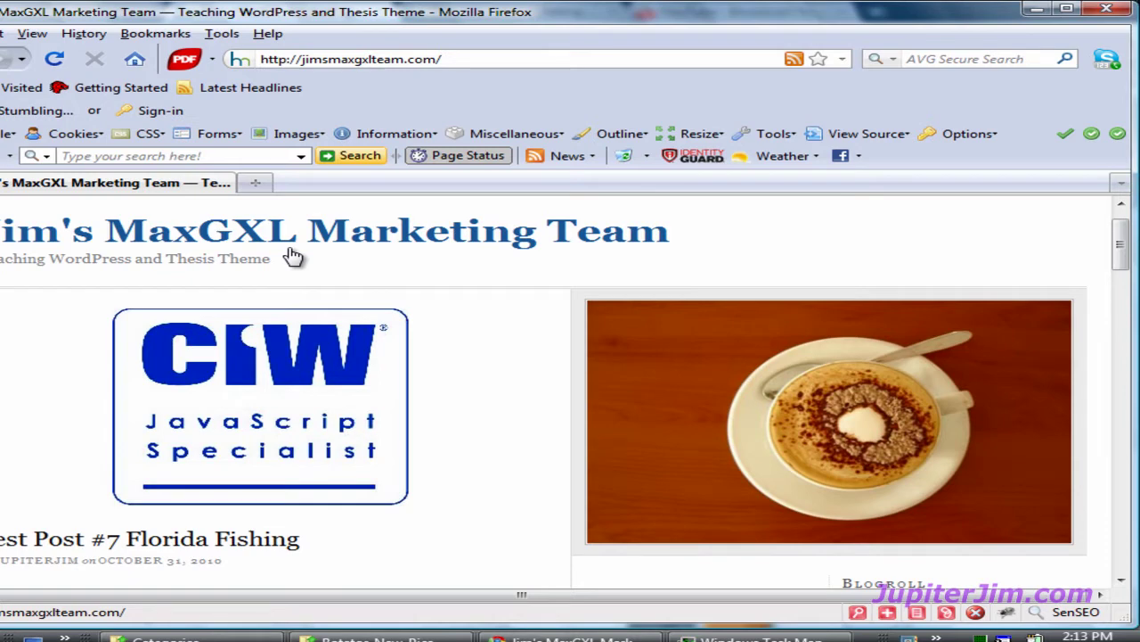
scroll(484, 359, up, 1)
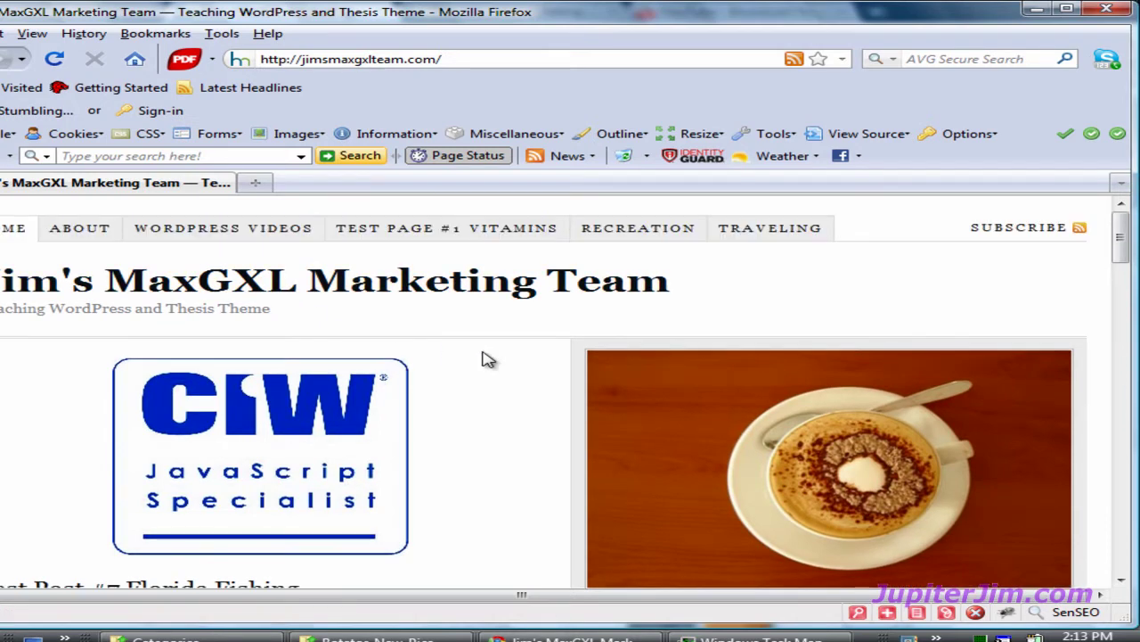
- Visit the Test Page #1 Vitamins, Recreation, Traveling and WordPress Videos pages to check the rotating images in the multimedia box
click(413, 248)
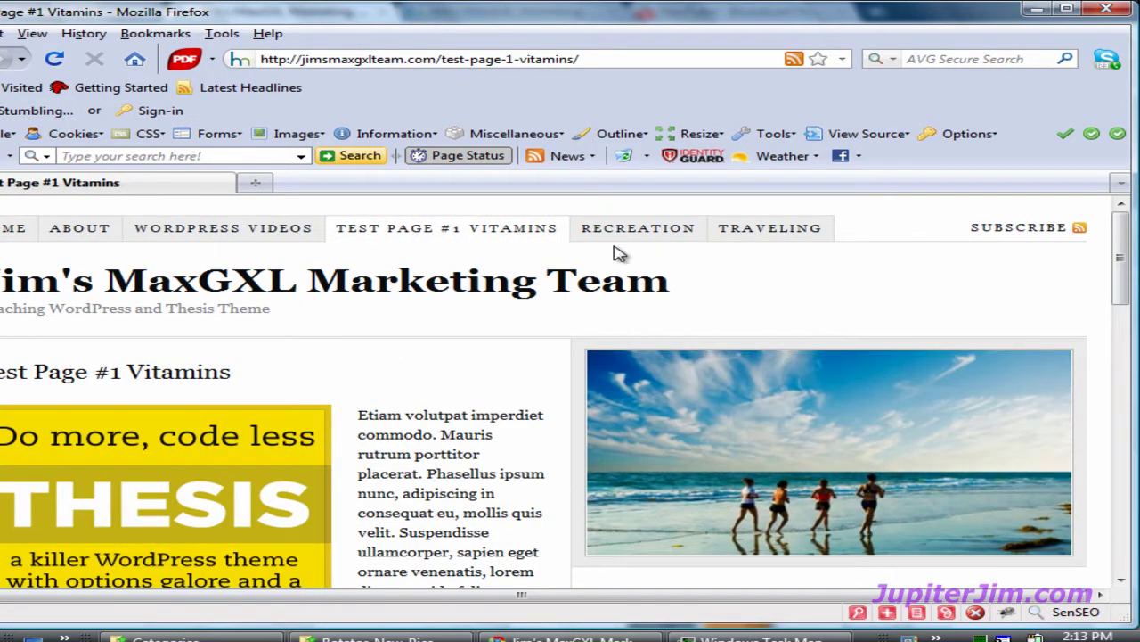
click(633, 237)
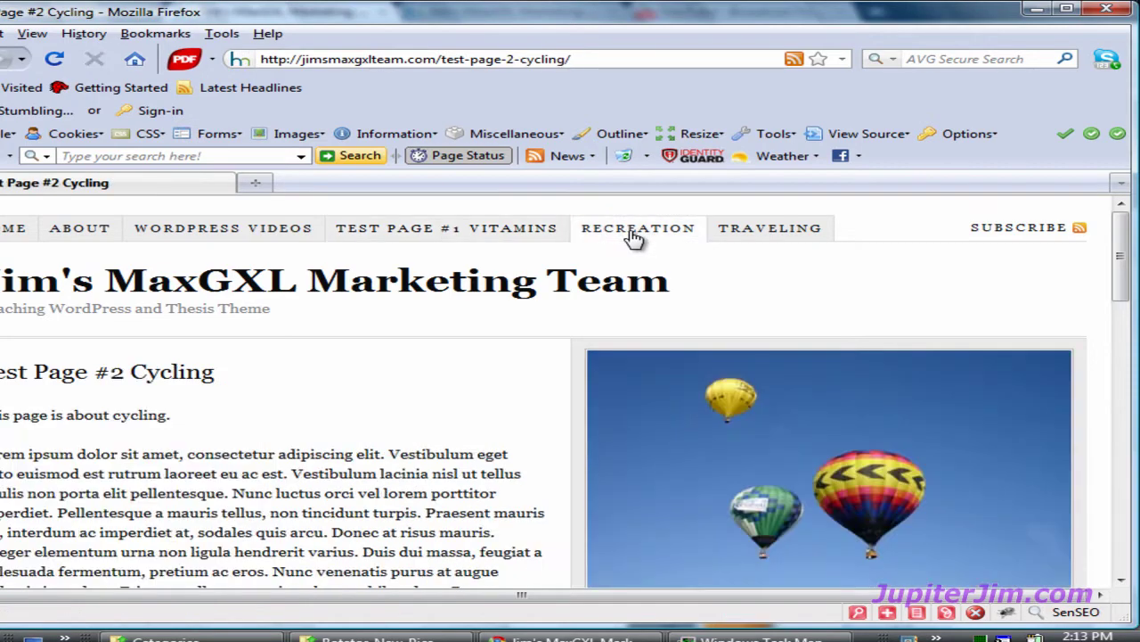
click(784, 239)
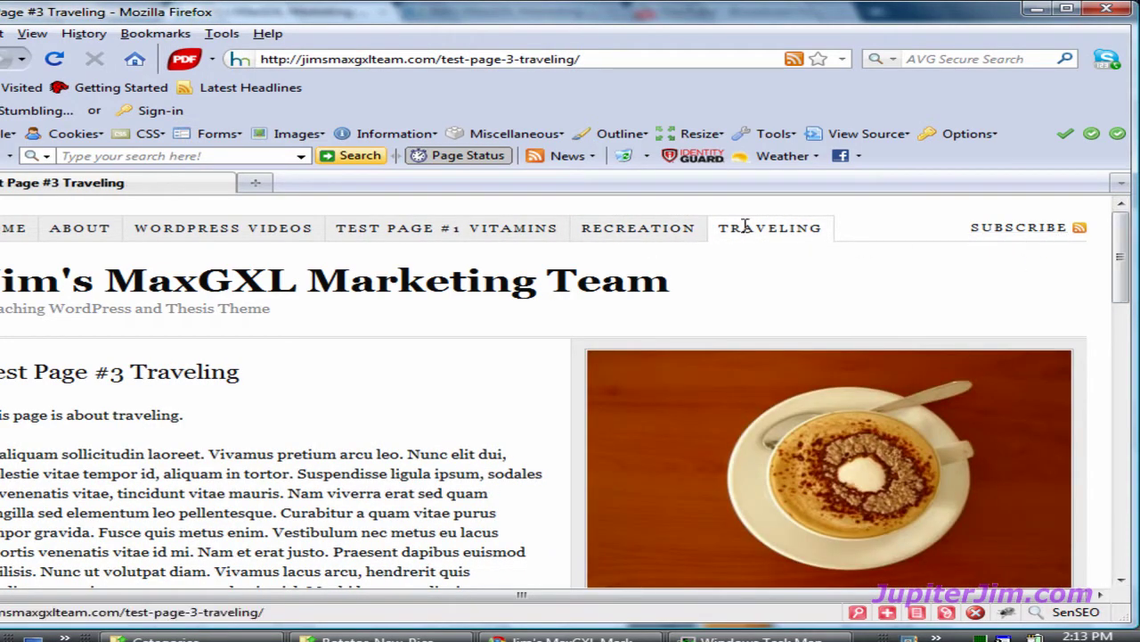
click(234, 229)
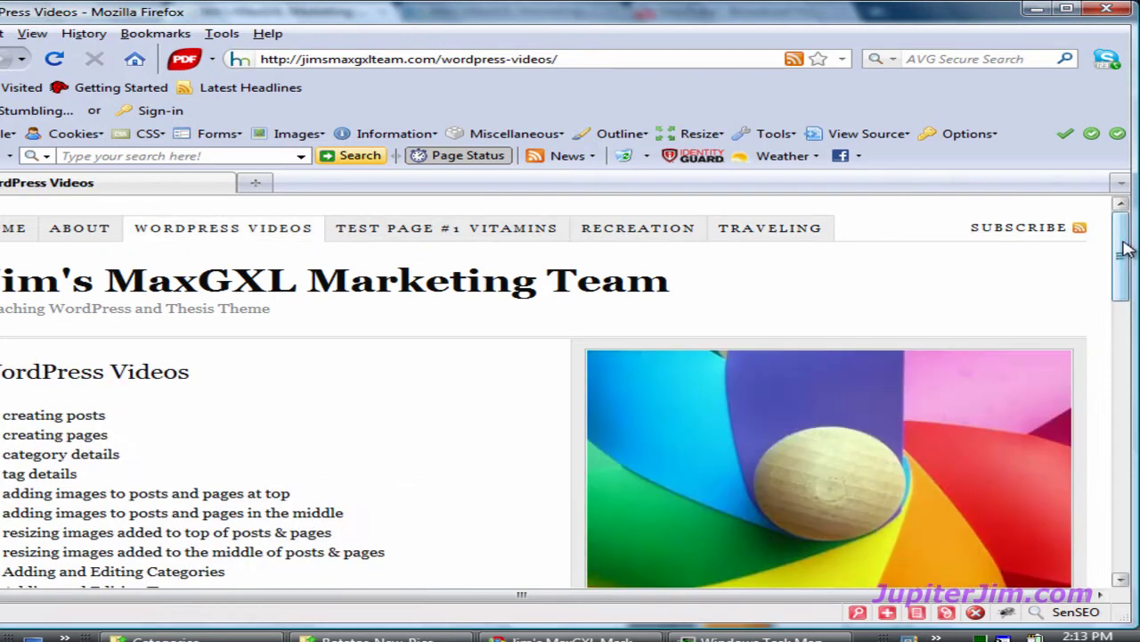
mouse_move(1125, 250)
mouse_down()
mouse_move(1126, 262)
mouse_move(1122, 239)
mouse_up()
- Open the Rotator-New-Pics folder in Windows Explorer and inspect the file details of the boat pictures
mouse_move(426, 638)
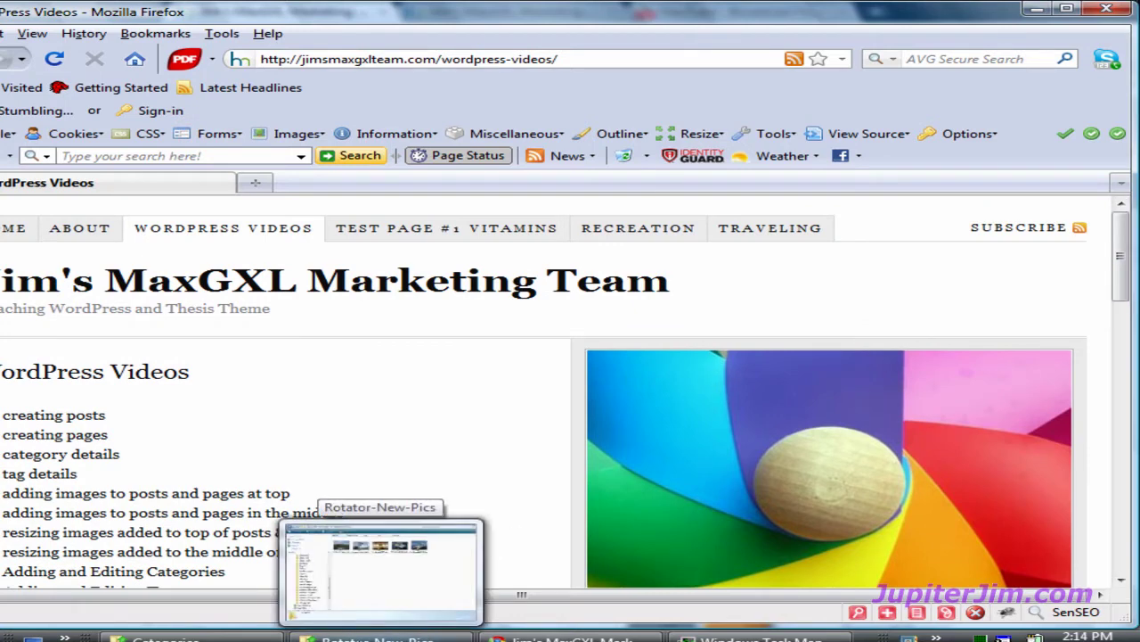
click(381, 570)
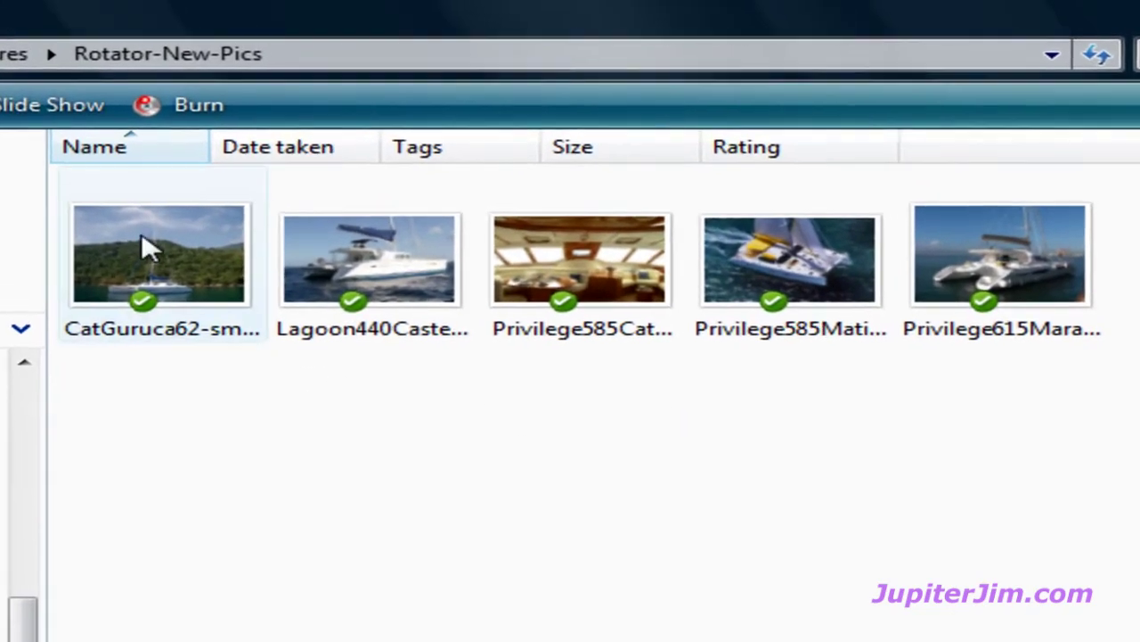
mouse_move(189, 312)
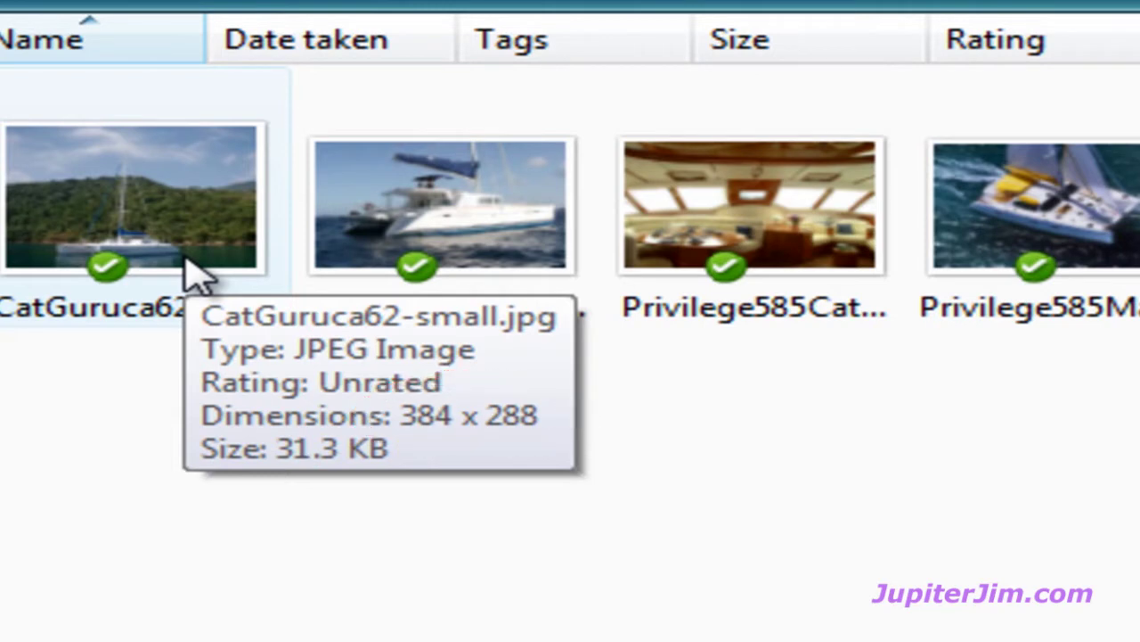
mouse_move(530, 237)
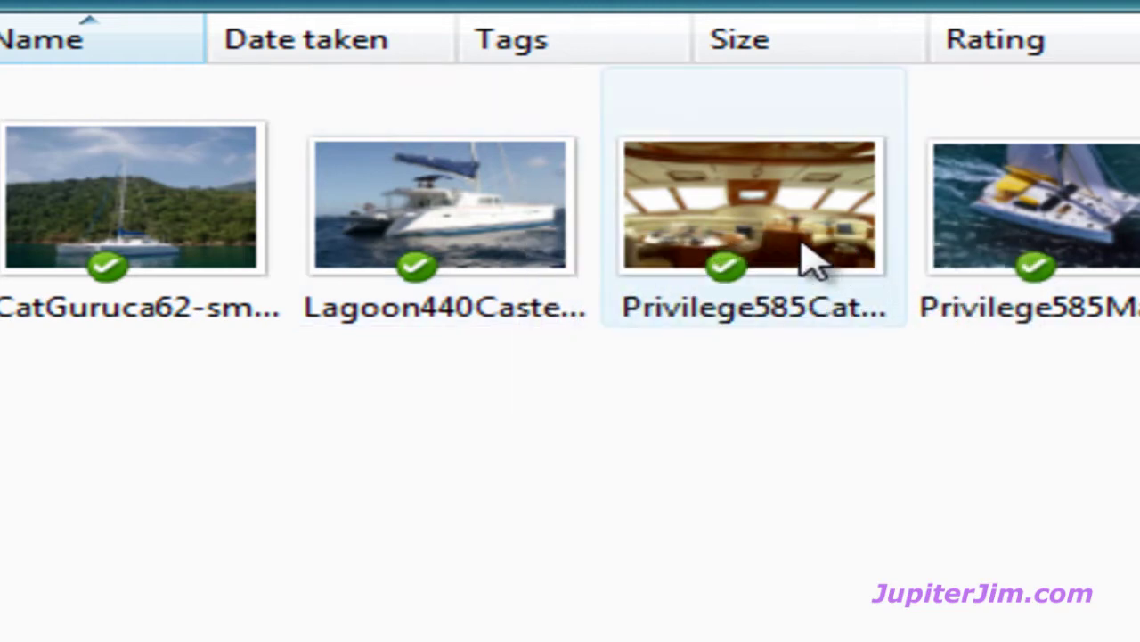
mouse_move(803, 245)
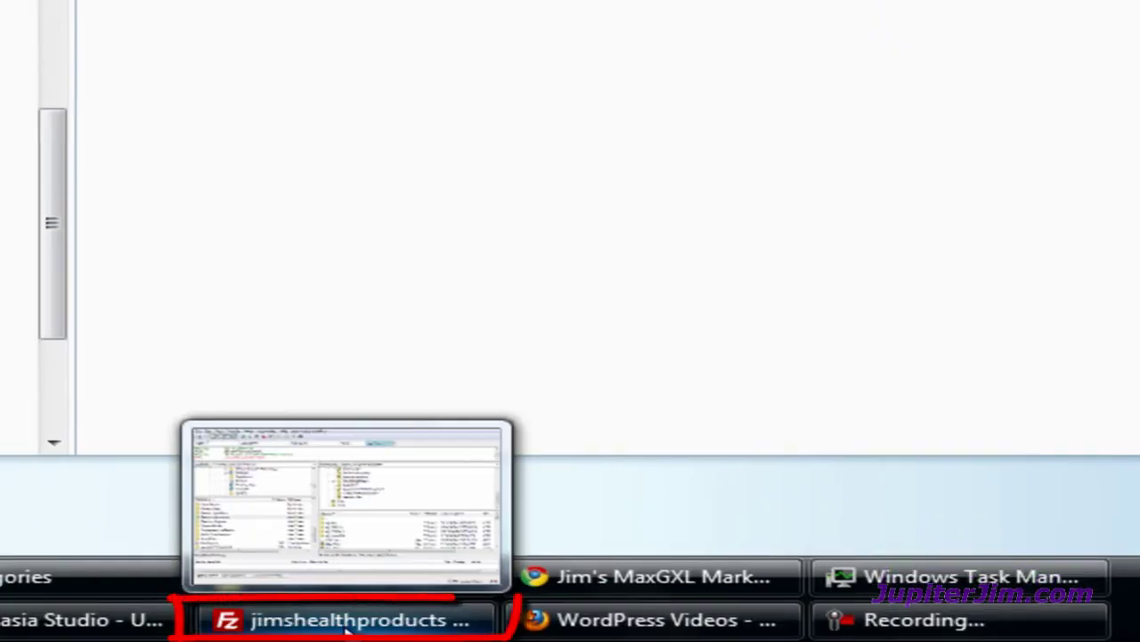
- Switch to FileZilla and expand the Pictures folder in the local site's directory tree
click(348, 621)
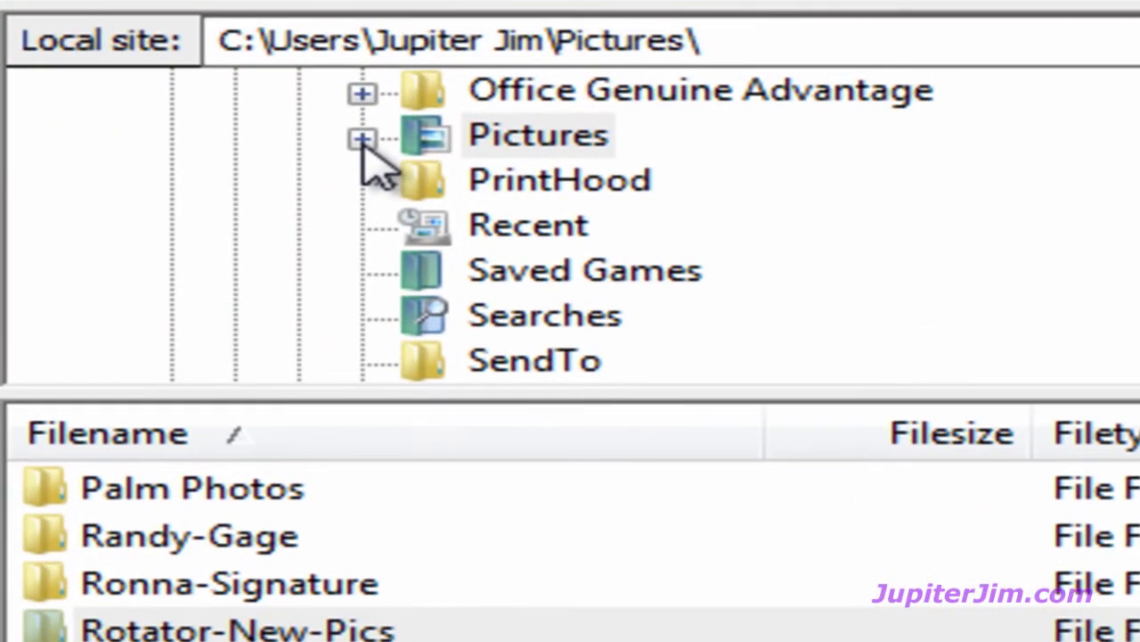
click(361, 140)
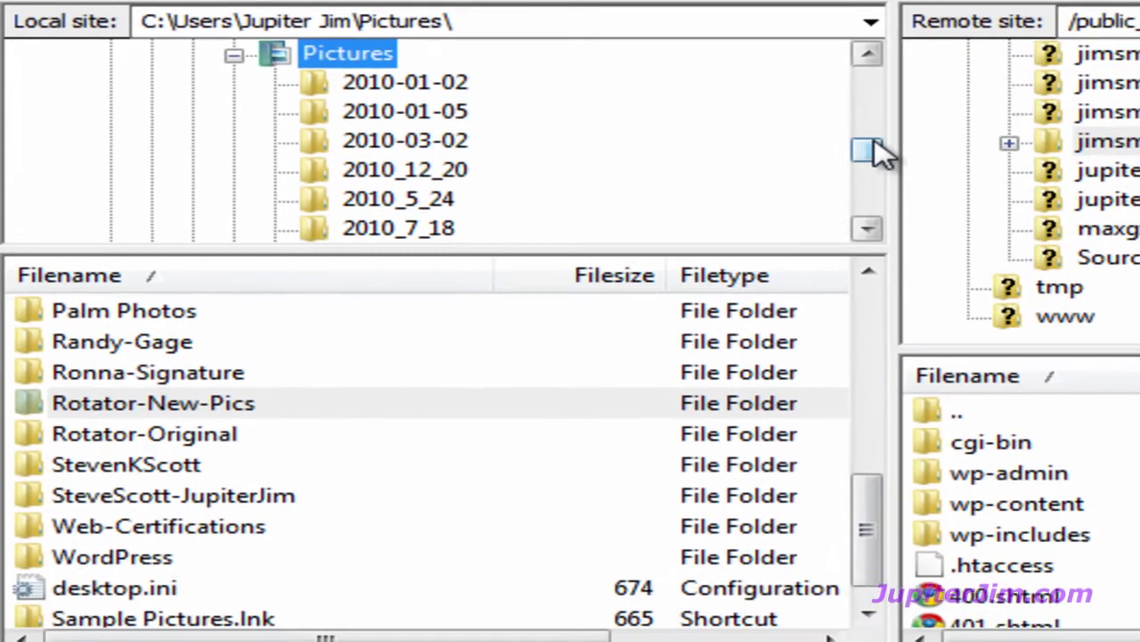
mouse_move(873, 148)
mouse_down()
mouse_move(877, 214)
mouse_move(879, 140)
mouse_move(868, 147)
mouse_up()
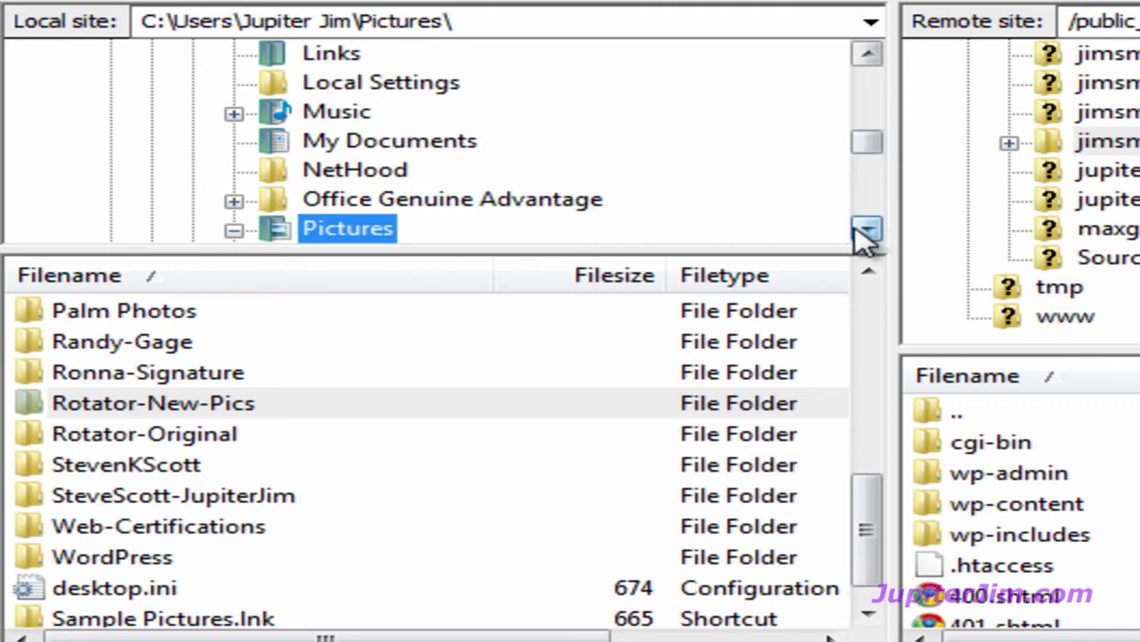
click(867, 228)
click(867, 228)
click(867, 228)
click(867, 229)
click(867, 228)
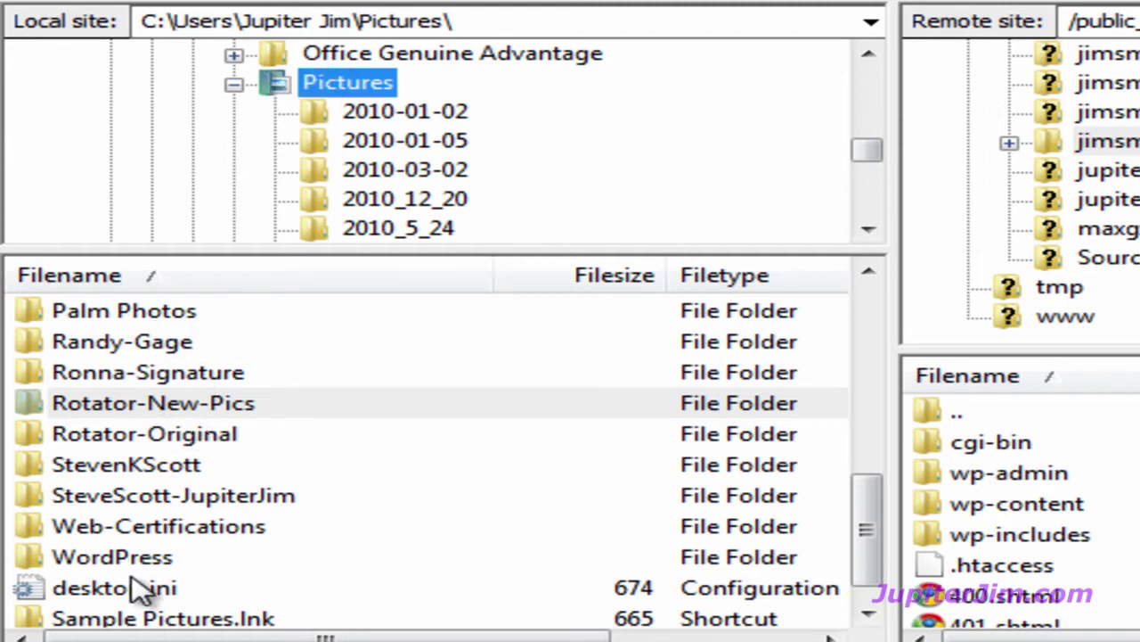
- Refresh the local Pictures listing and open the Rotator-New-Pics folder
drag(866, 560, 866, 599)
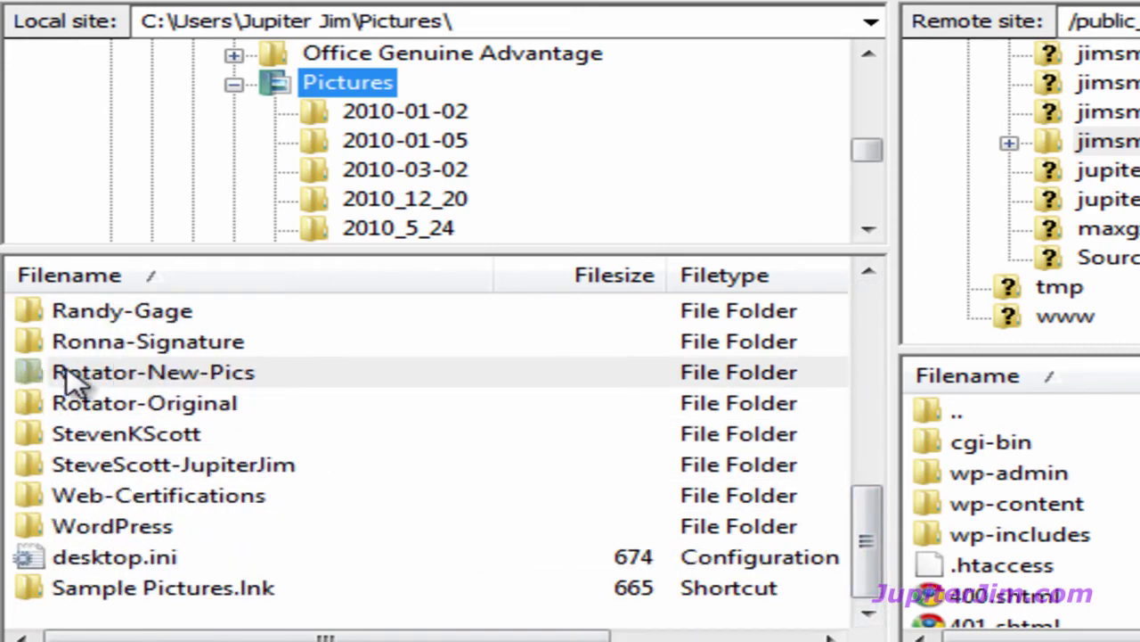
click(30, 374)
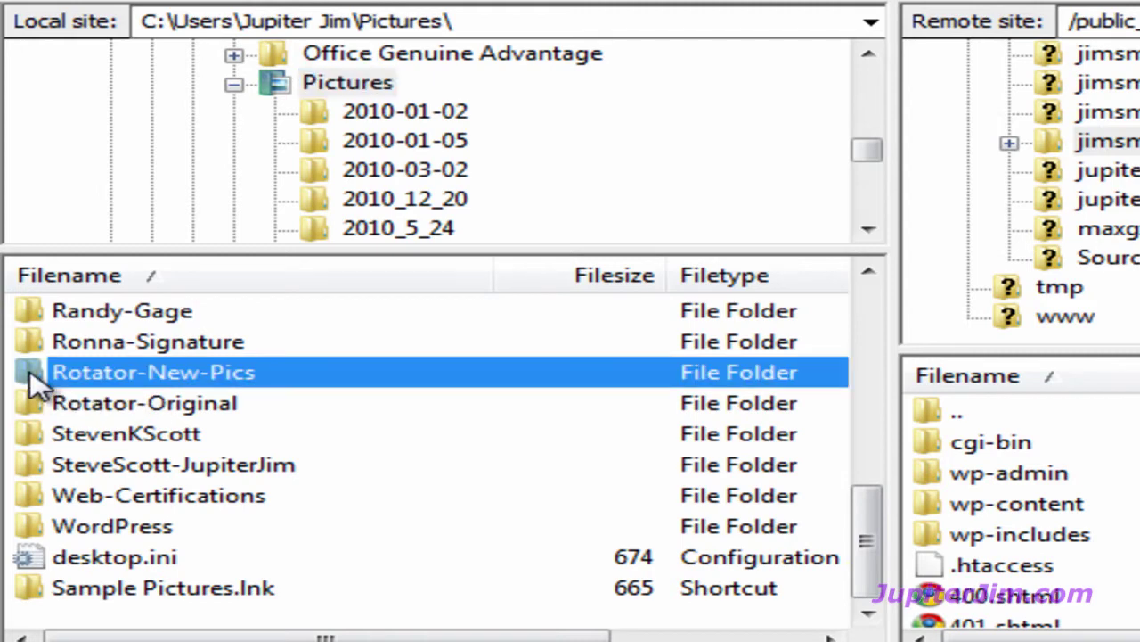
right_click(31, 375)
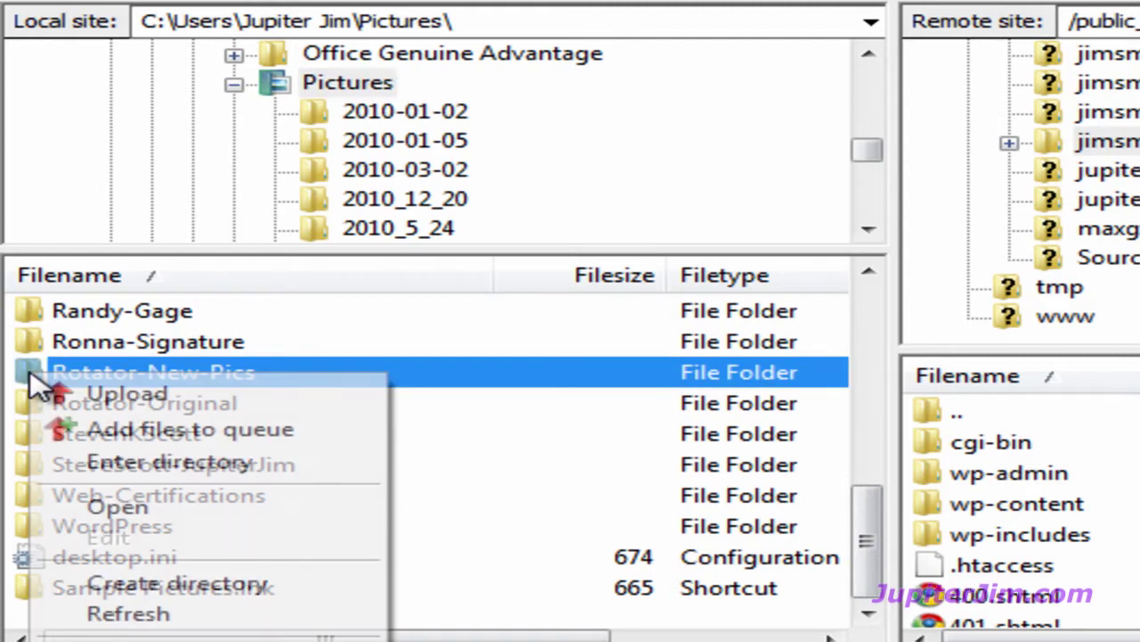
click(134, 617)
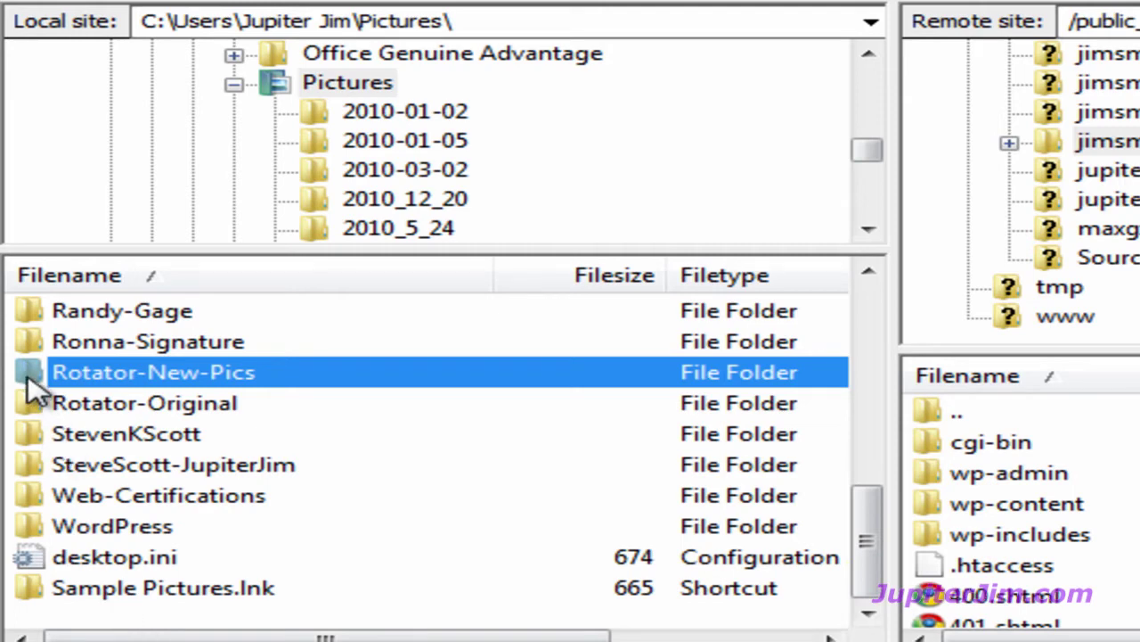
double_click(27, 379)
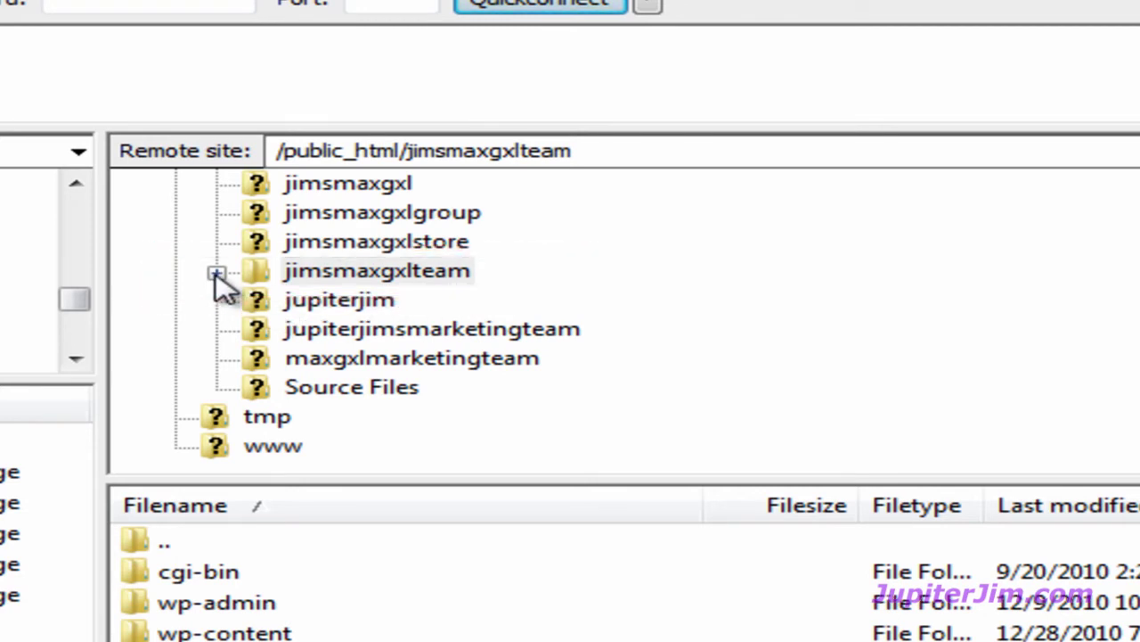
- Open the themes folder inside jimsmaxgxlteam/wp-content on the remote site
click(216, 273)
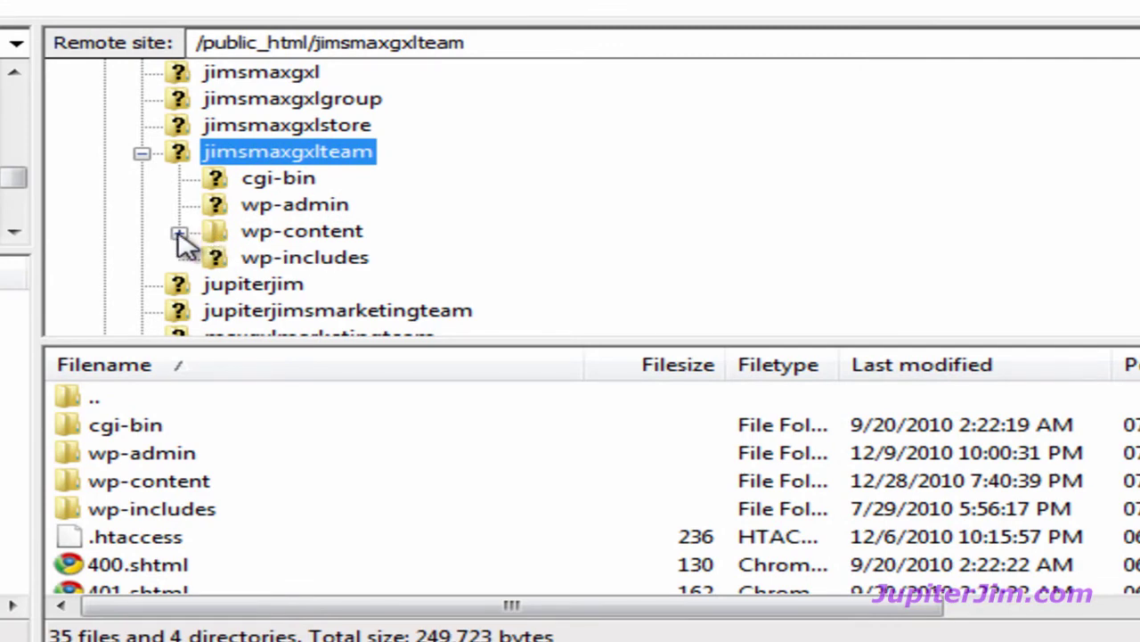
click(214, 239)
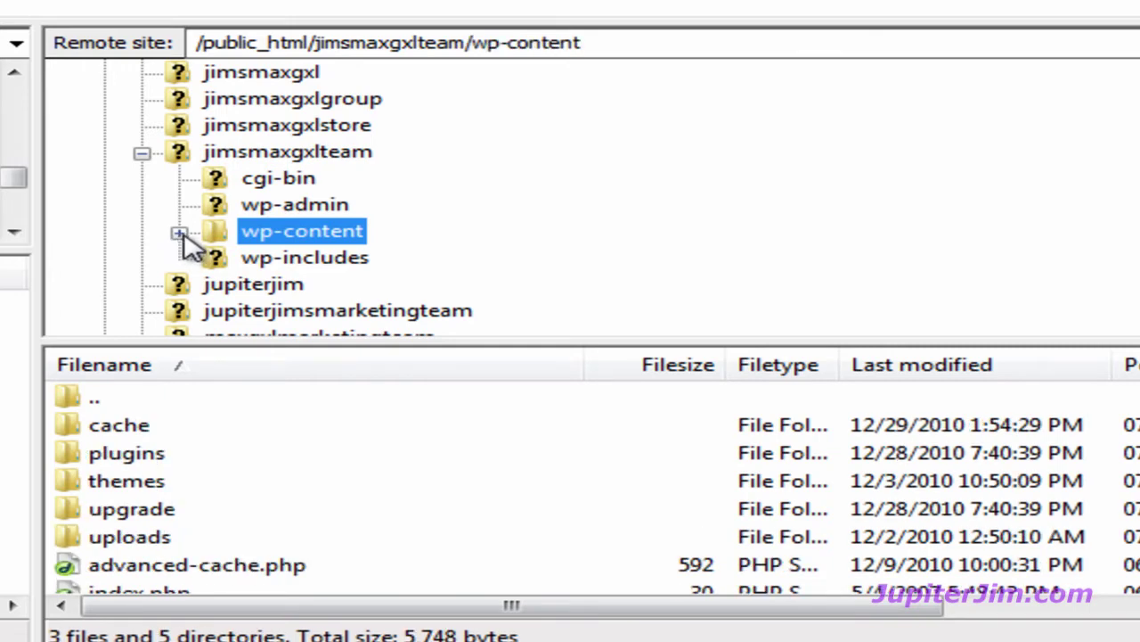
click(179, 233)
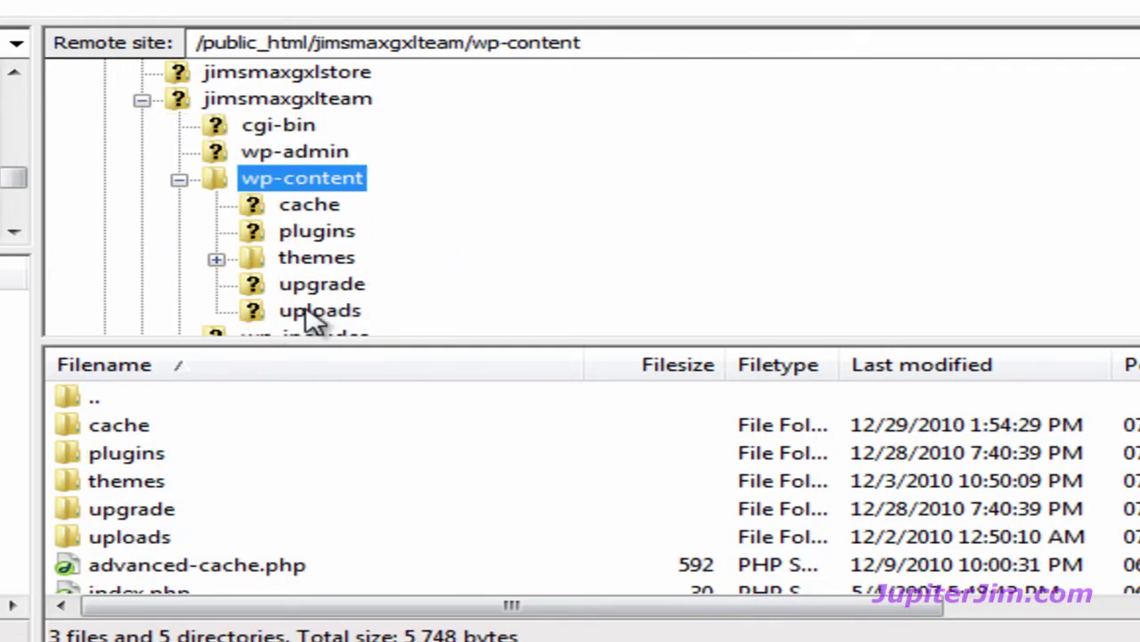
scroll(267, 201, down, 1)
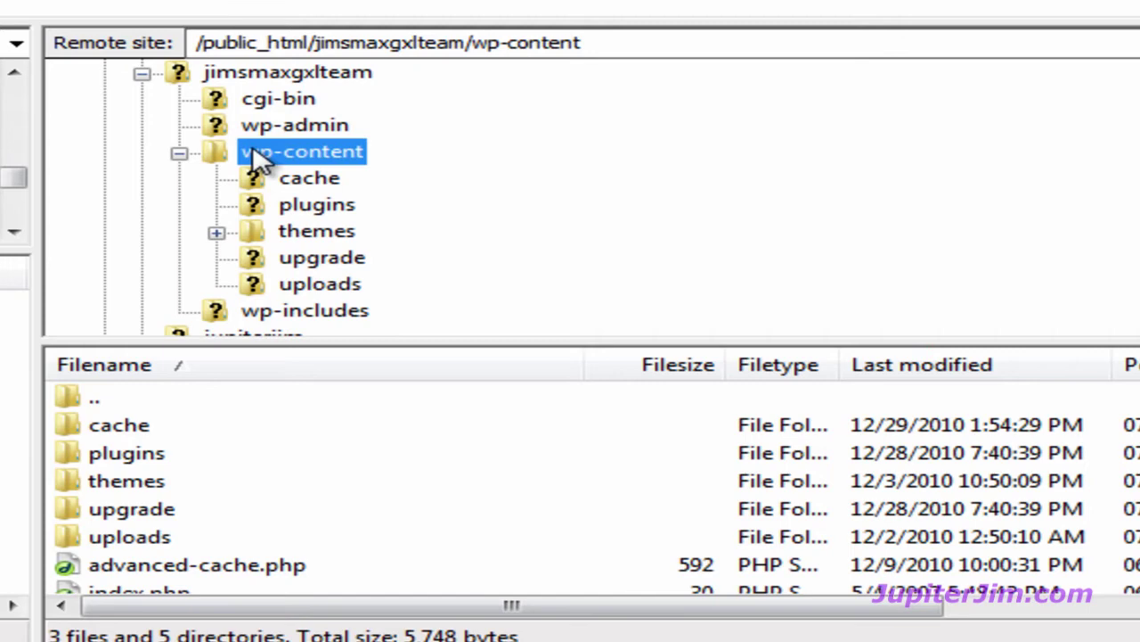
click(252, 236)
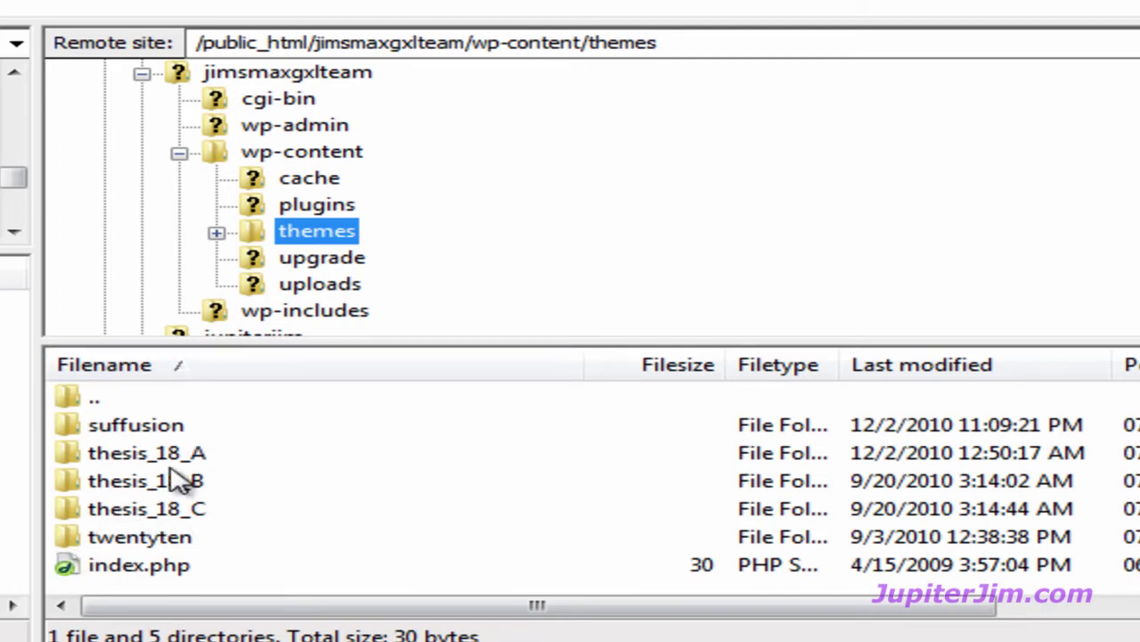
- Examine the remote theme folders suffusion, twentyten, thesis_18_A, thesis_18_B and thesis_18_C
click(73, 432)
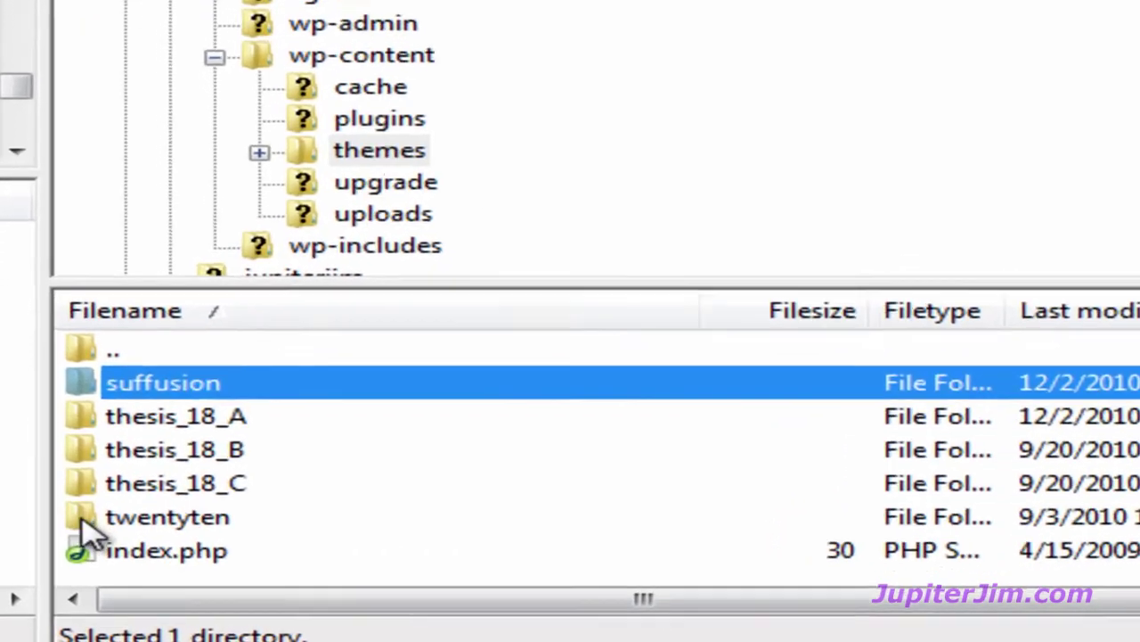
click(75, 533)
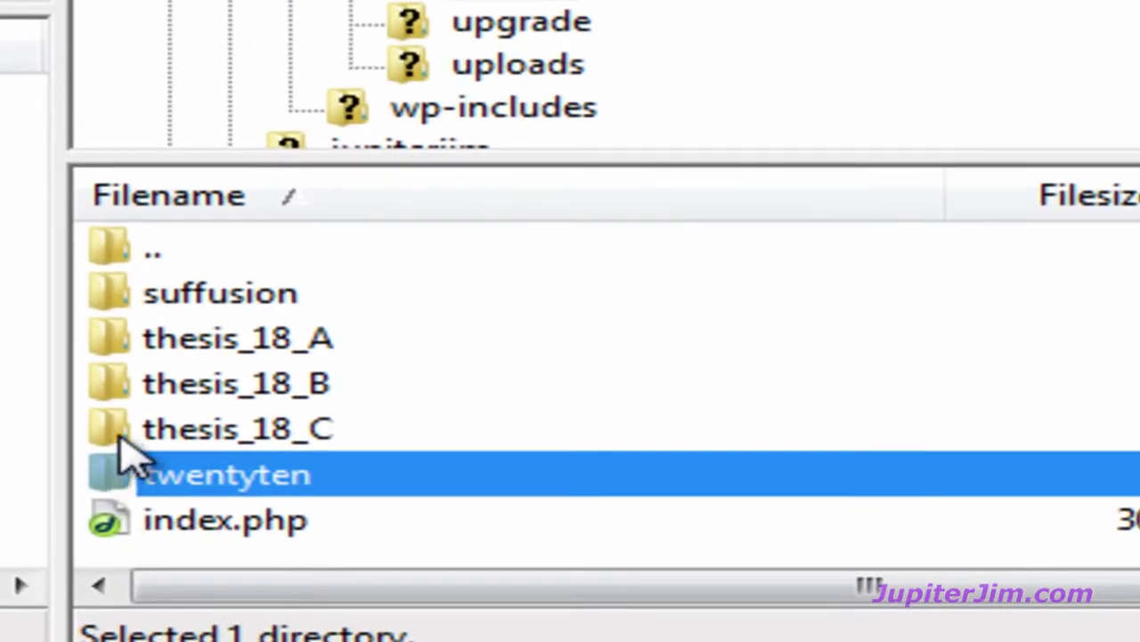
click(107, 349)
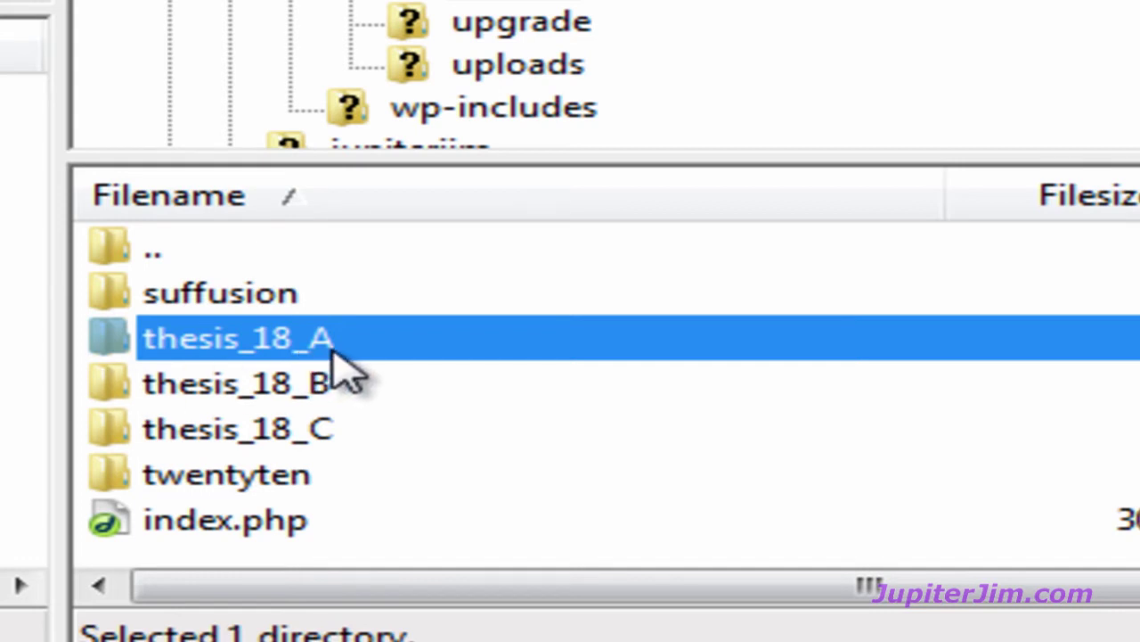
click(109, 392)
click(109, 434)
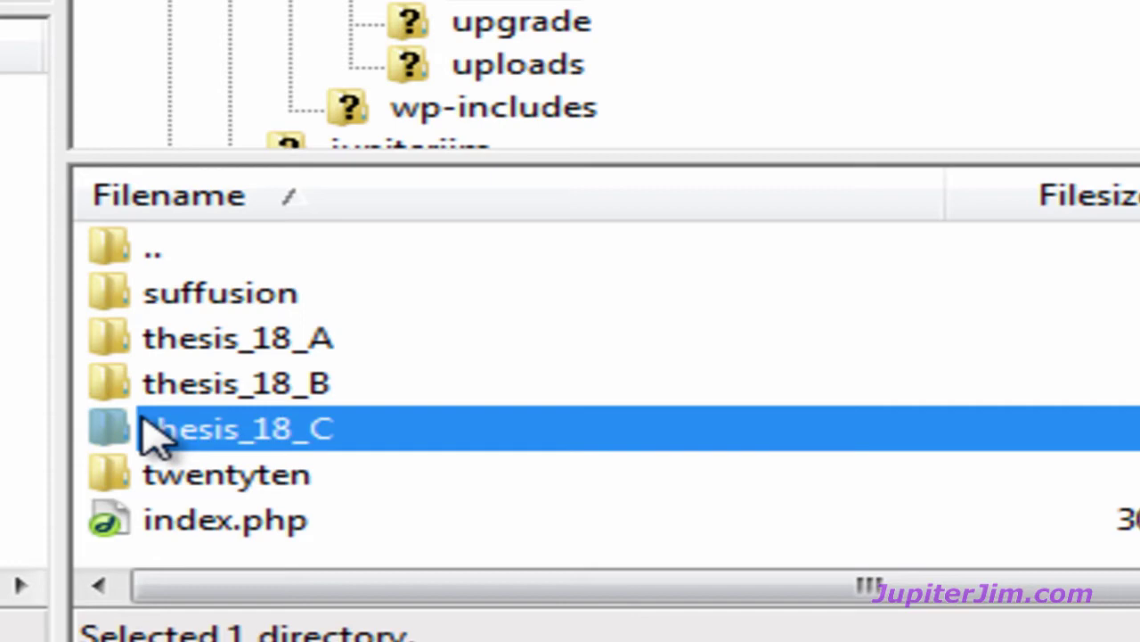
- Open the rotator folder inside thesis_18_A/custom on the remote site
click(125, 357)
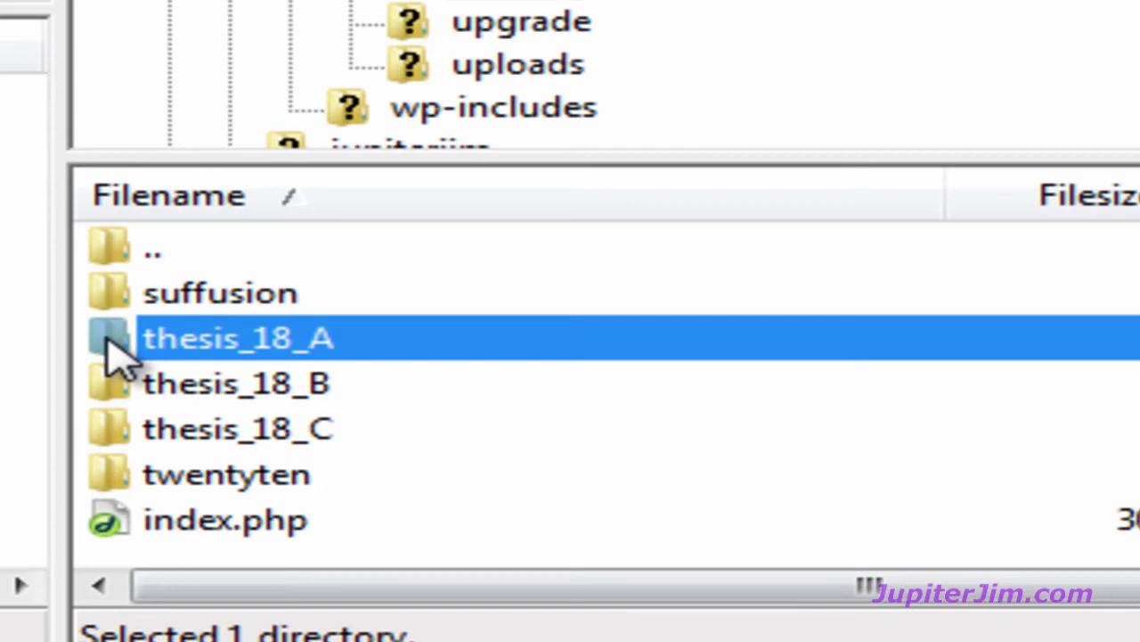
double_click(121, 356)
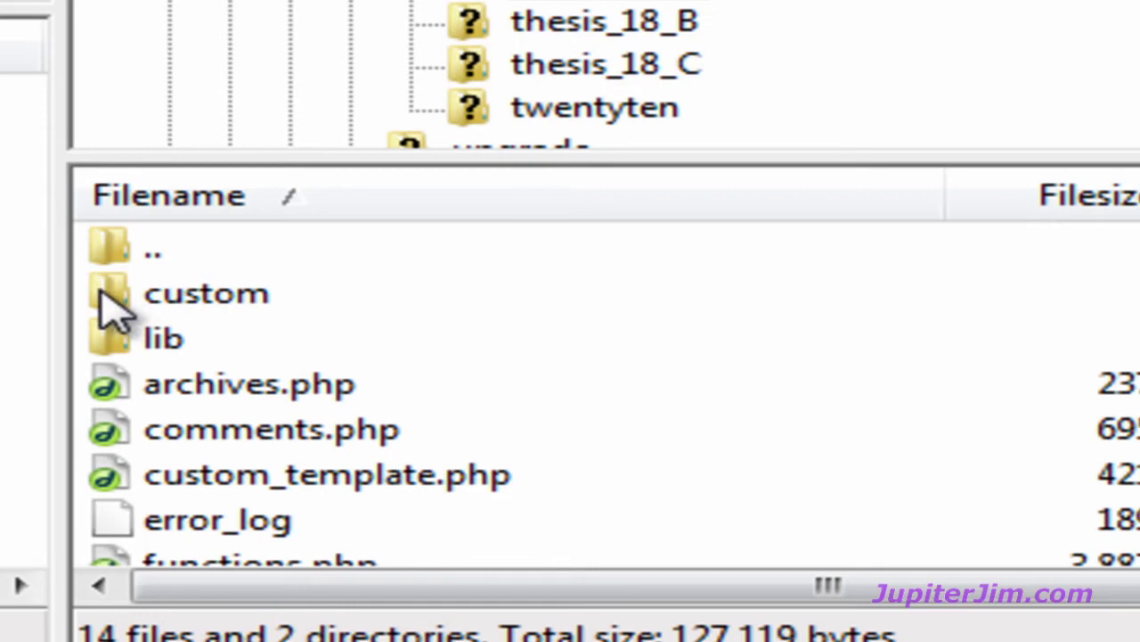
double_click(101, 298)
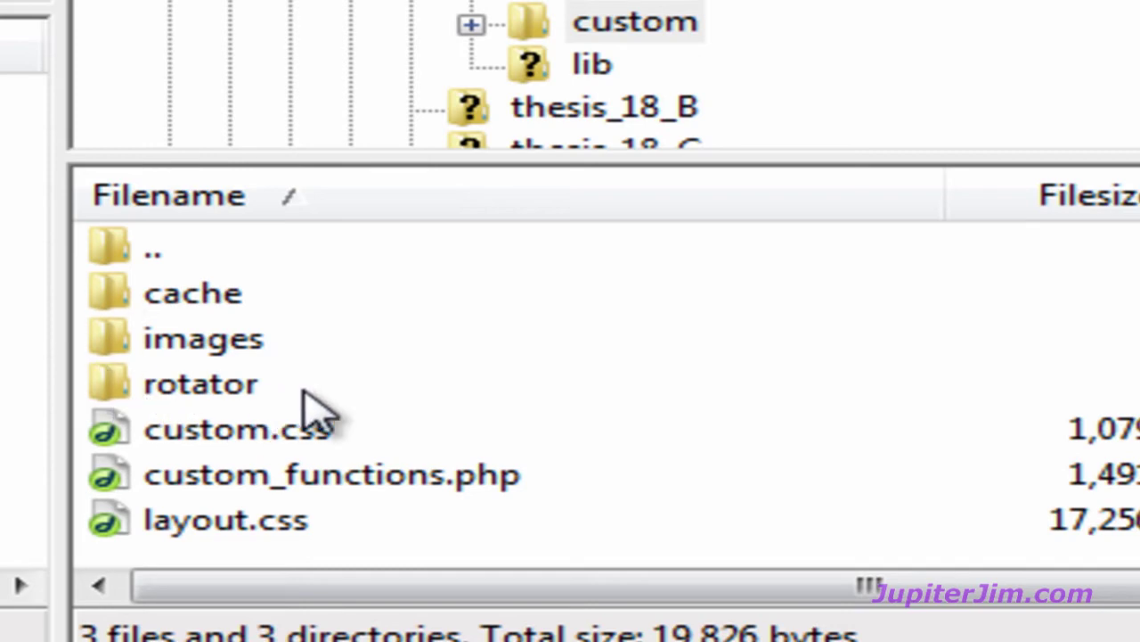
double_click(109, 392)
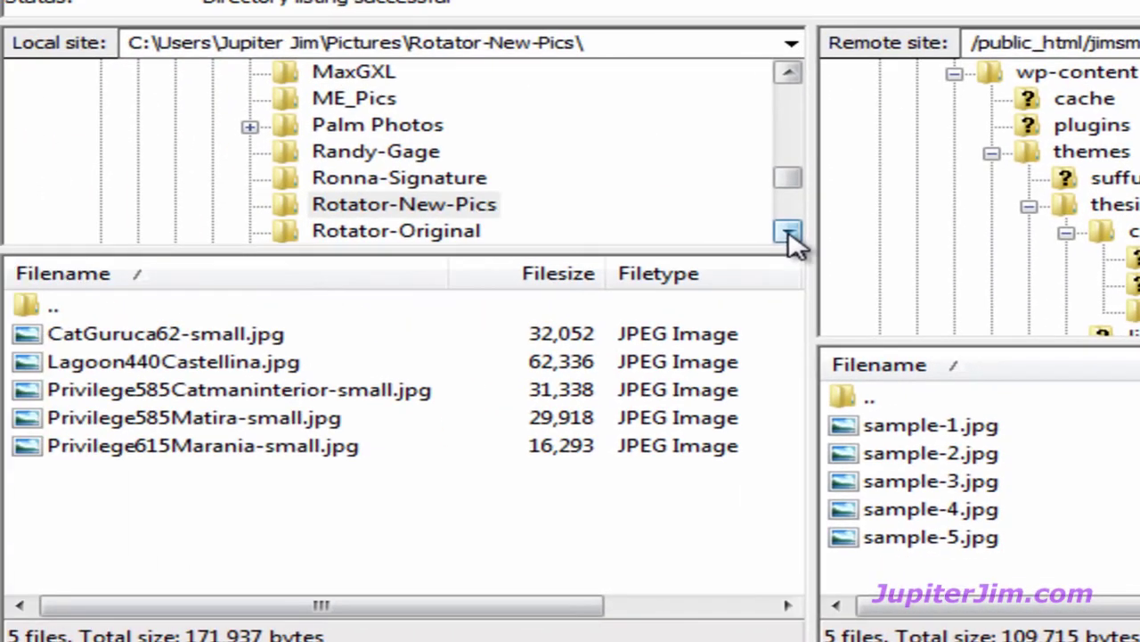
- Go back to the local Pictures folder and open Rotator-Original as the download destination
click(788, 233)
click(789, 232)
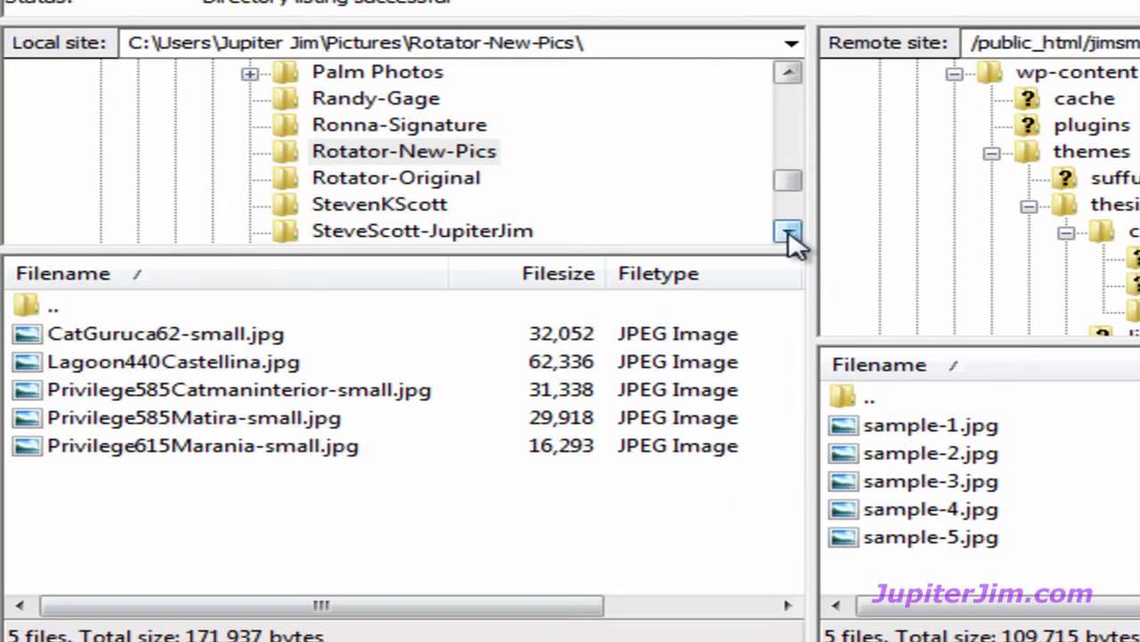
double_click(27, 308)
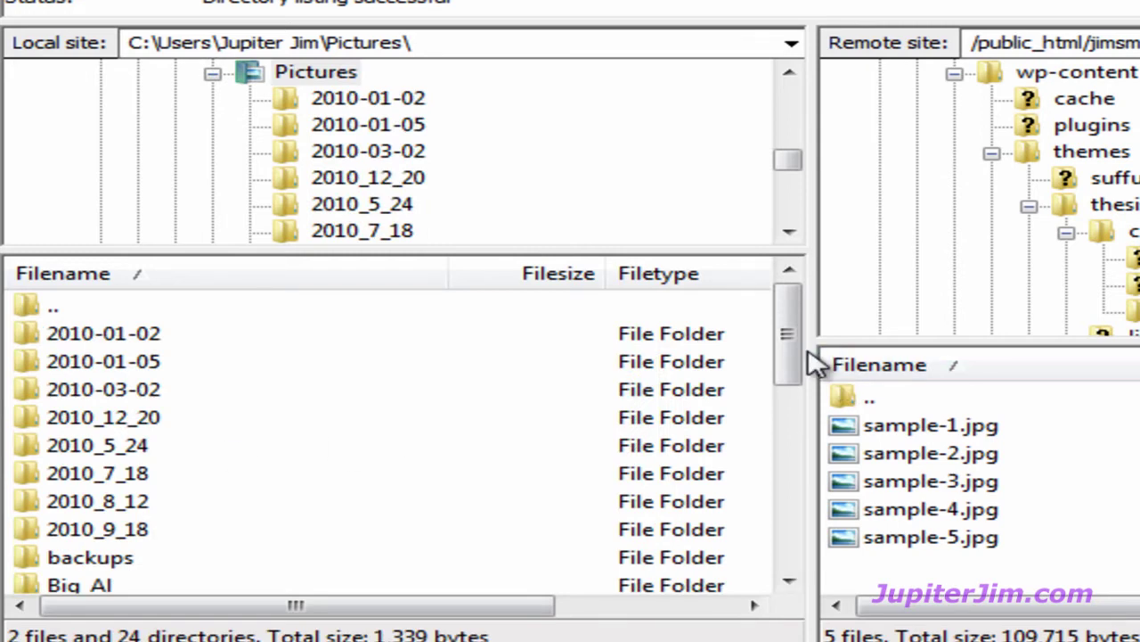
drag(796, 286, 754, 517)
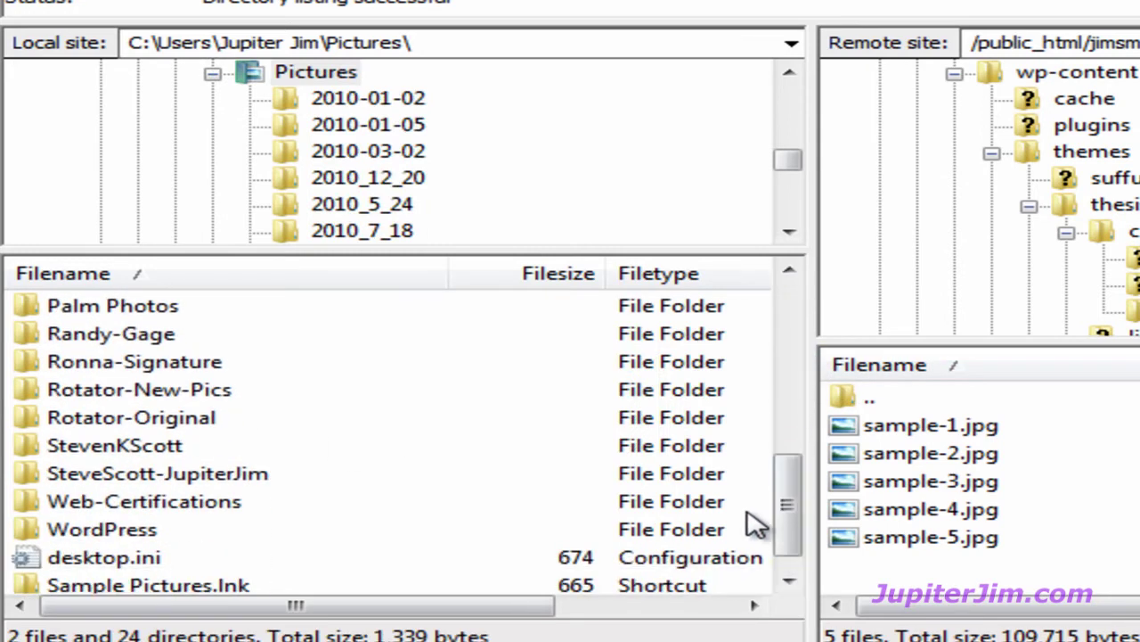
double_click(29, 419)
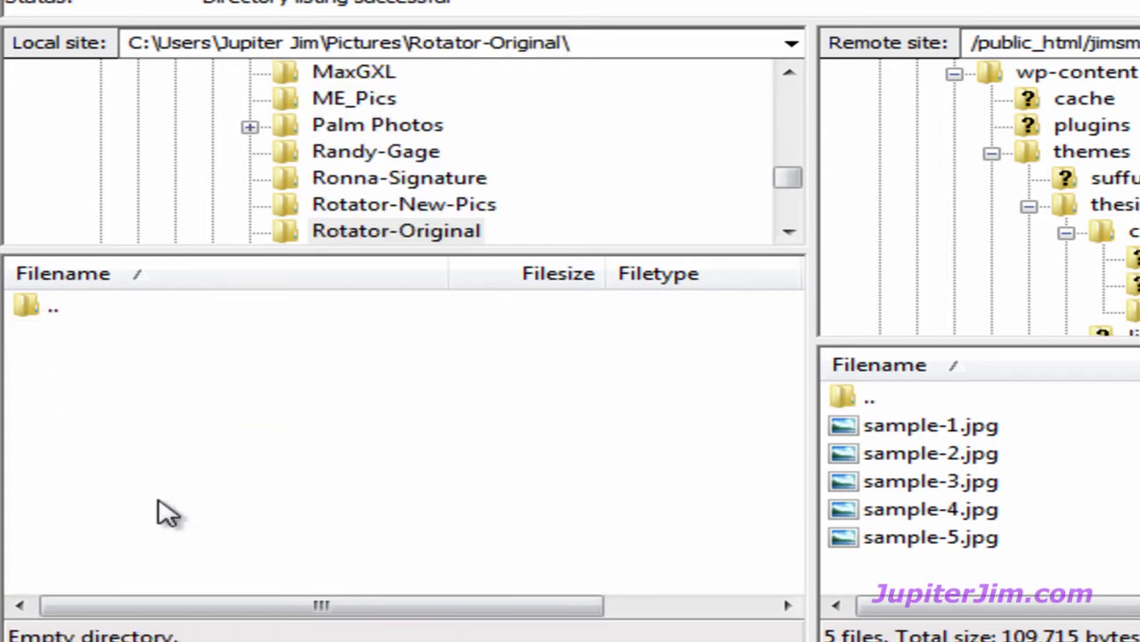
- Download sample-1.jpg through sample-5.jpg from the remote rotator folder into the local Rotator-Original folder
click(847, 431)
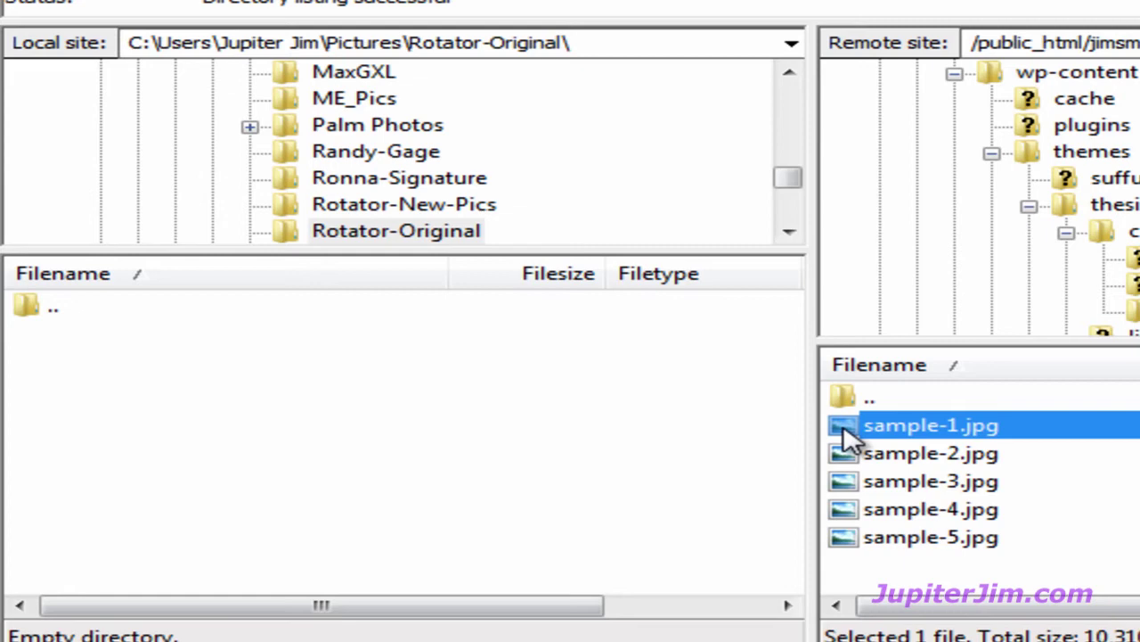
drag(843, 427, 135, 380)
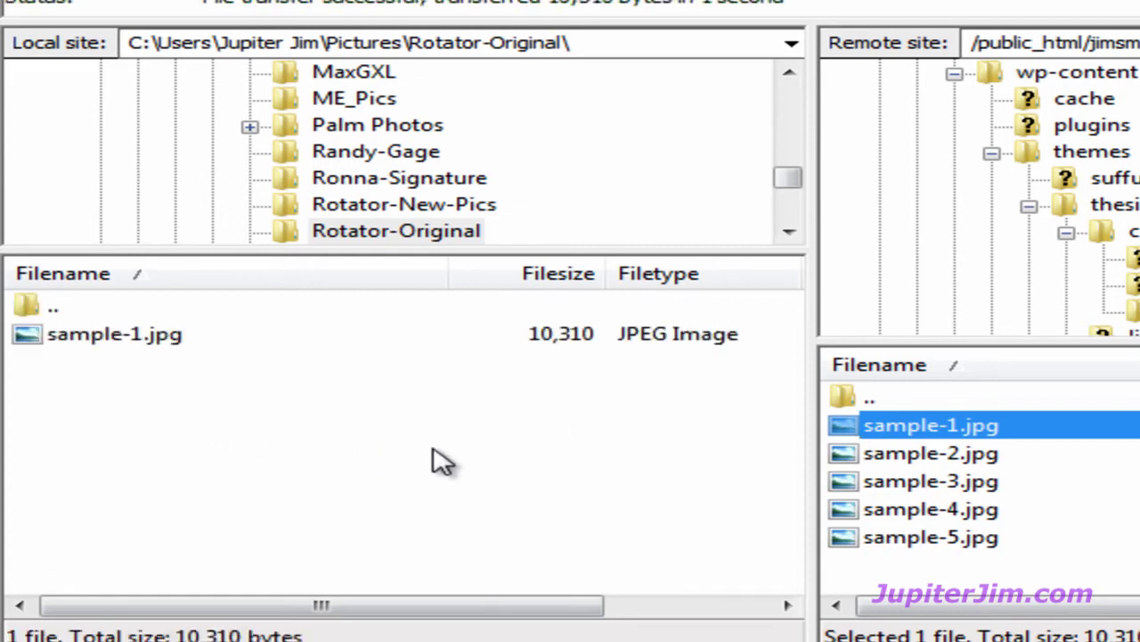
click(849, 461)
drag(849, 462, 34, 392)
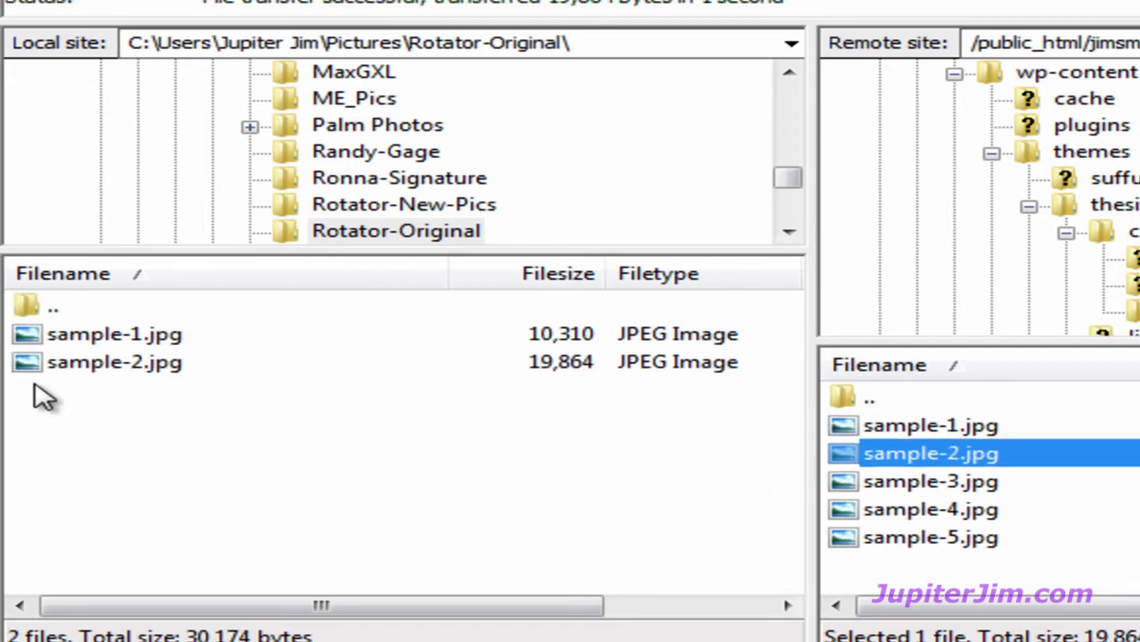
click(844, 482)
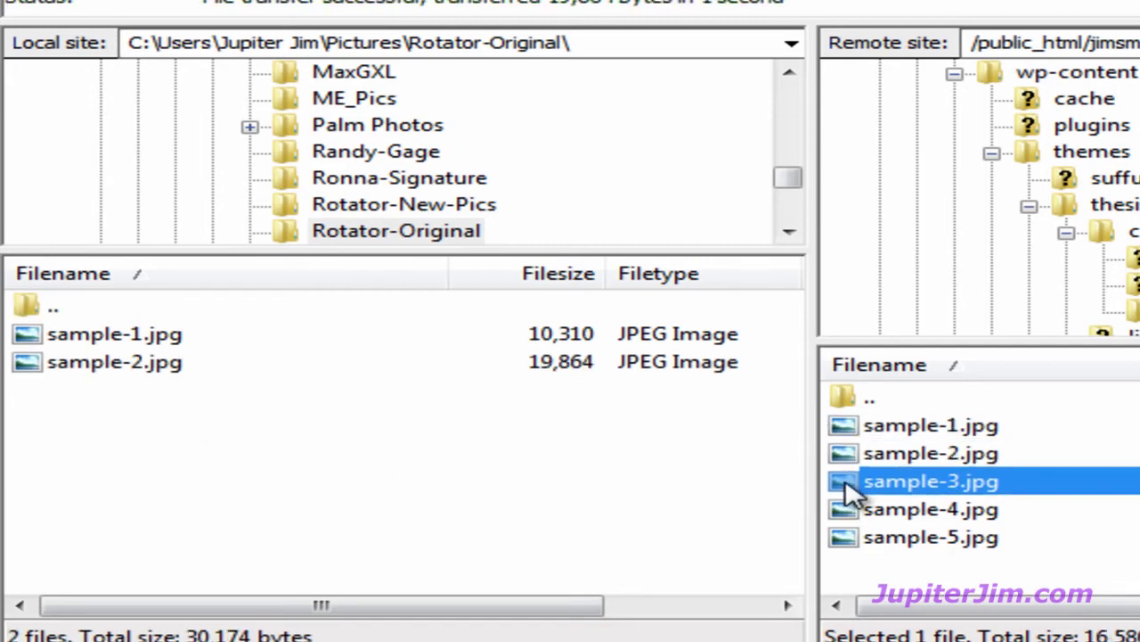
right_click(845, 481)
click(908, 504)
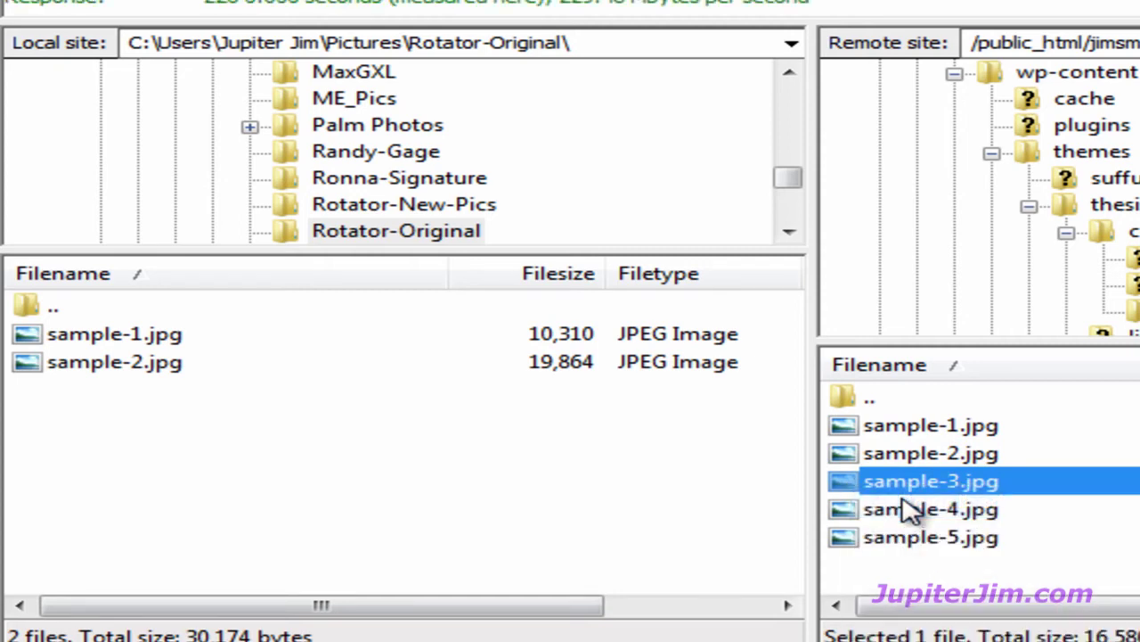
click(842, 511)
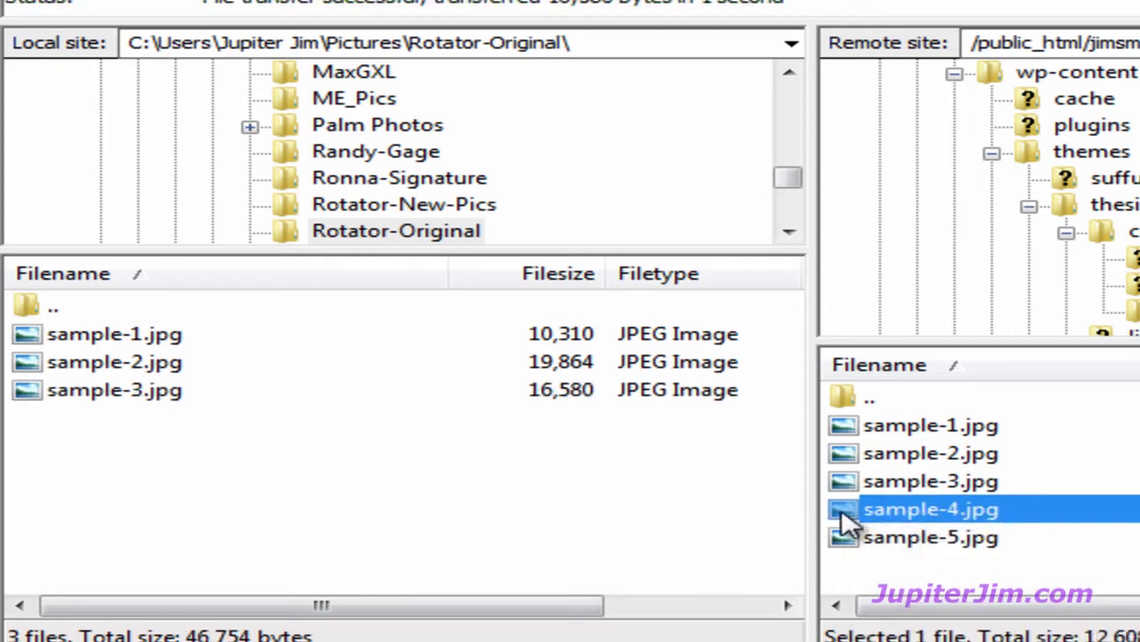
right_click(843, 512)
click(869, 531)
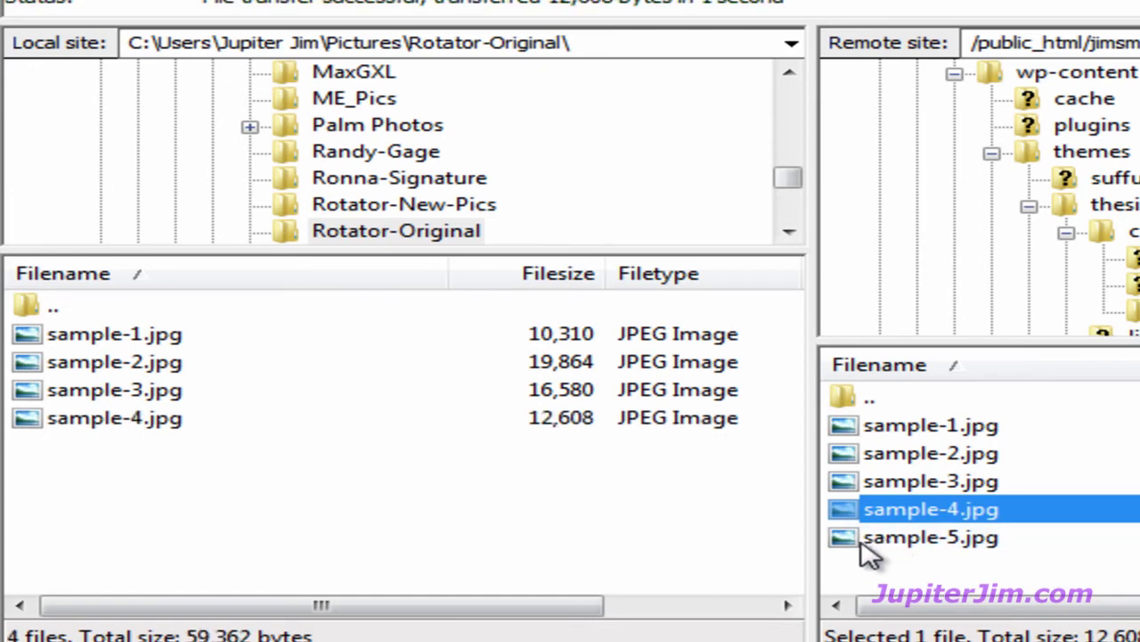
drag(854, 538, 134, 487)
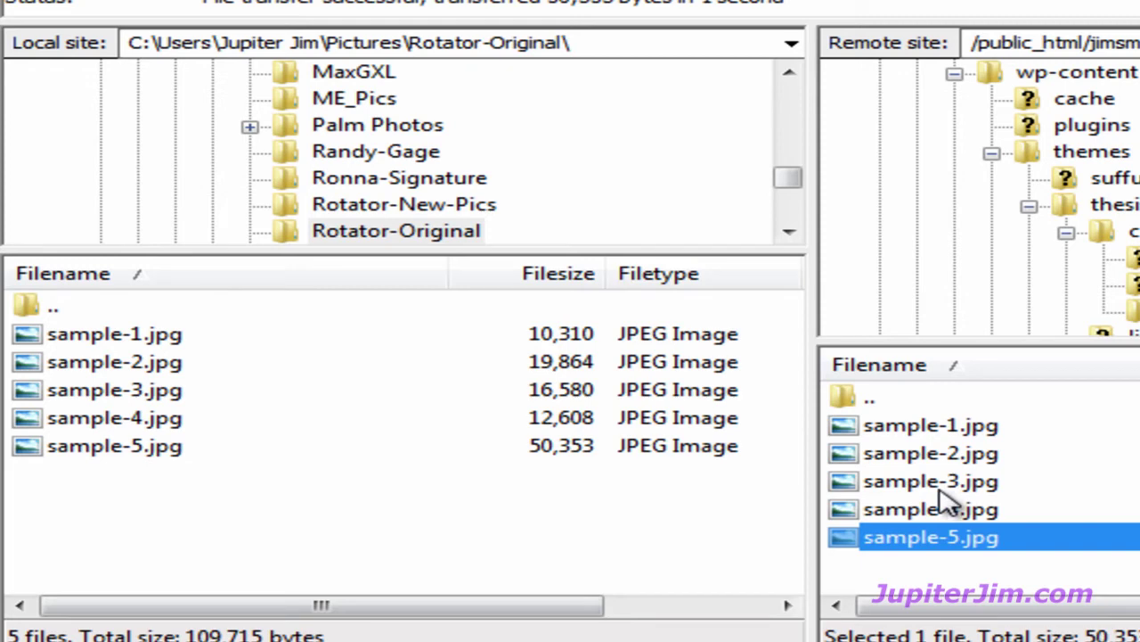
- Delete sample-1.jpg through sample-5.jpg from the remote rotator folder
click(851, 430)
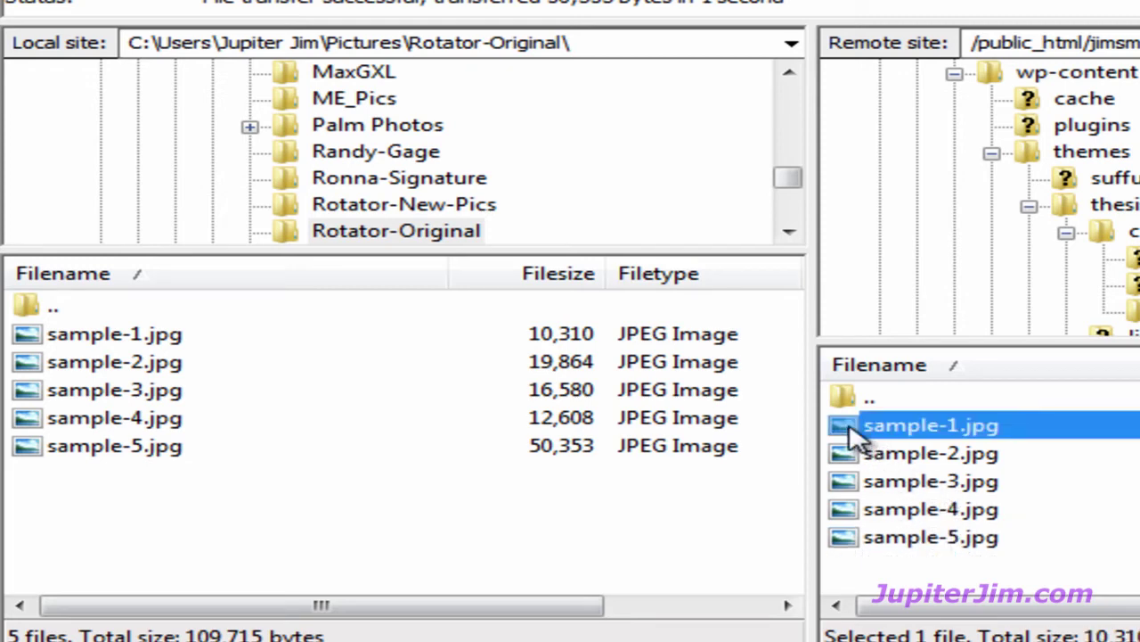
shift+click(851, 542)
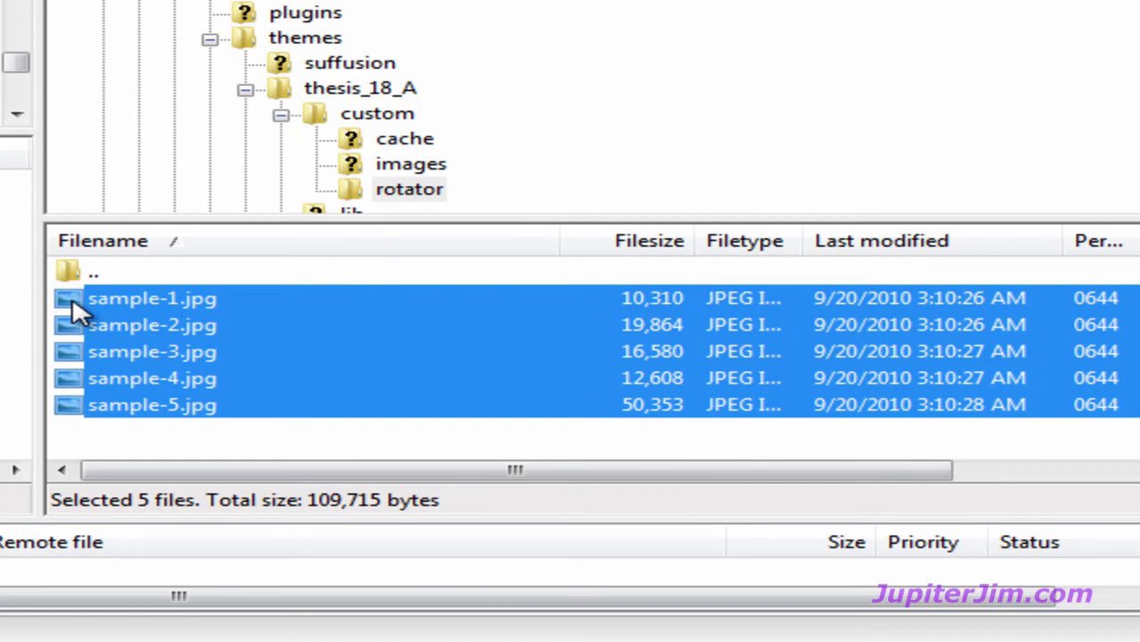
right_click(75, 312)
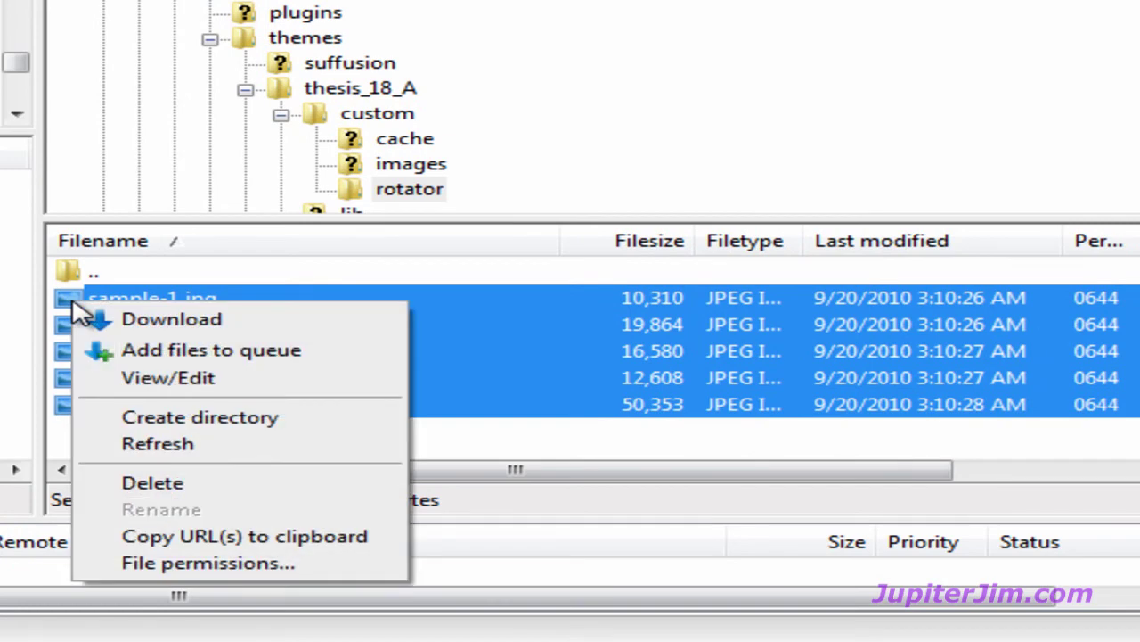
click(174, 487)
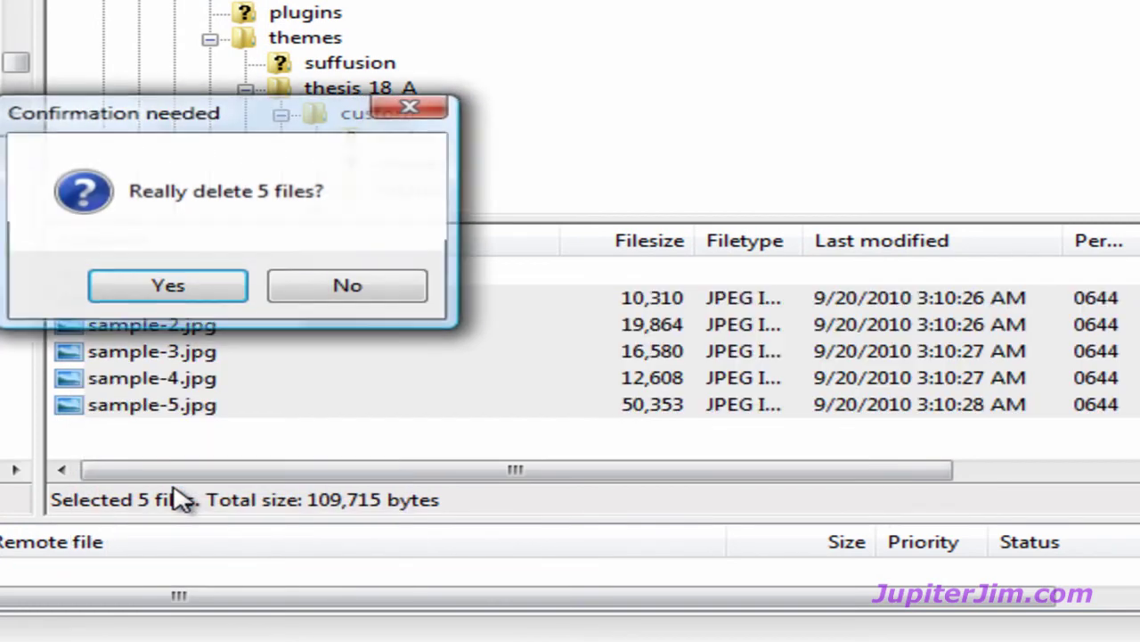
click(173, 290)
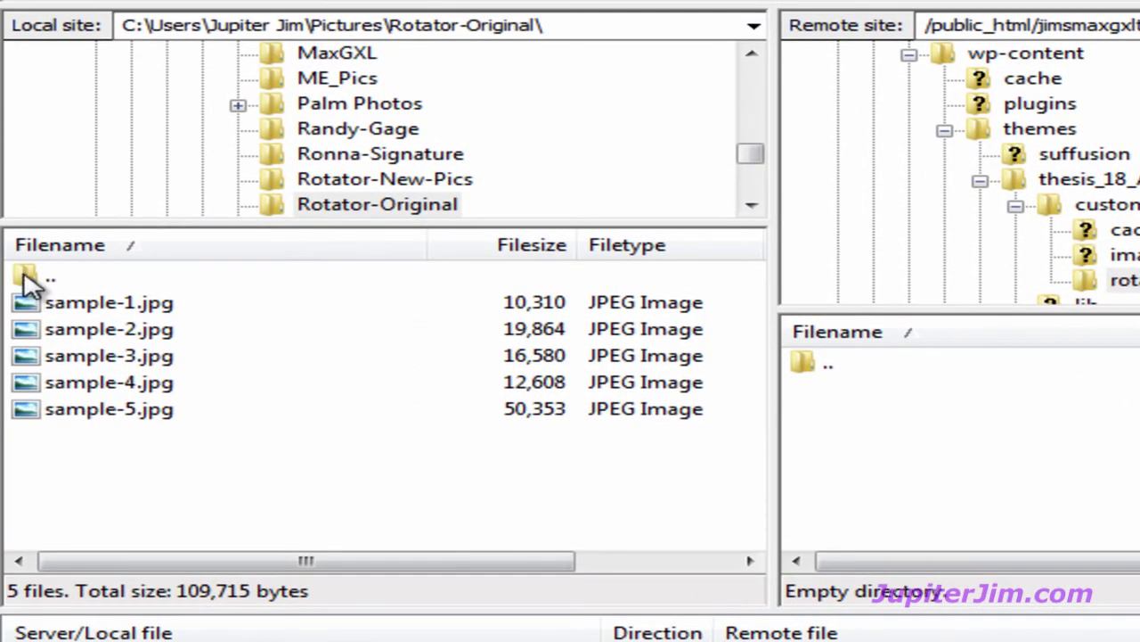
- Go back up to the local Pictures folder and open Rotator-New-Pics
double_click(27, 281)
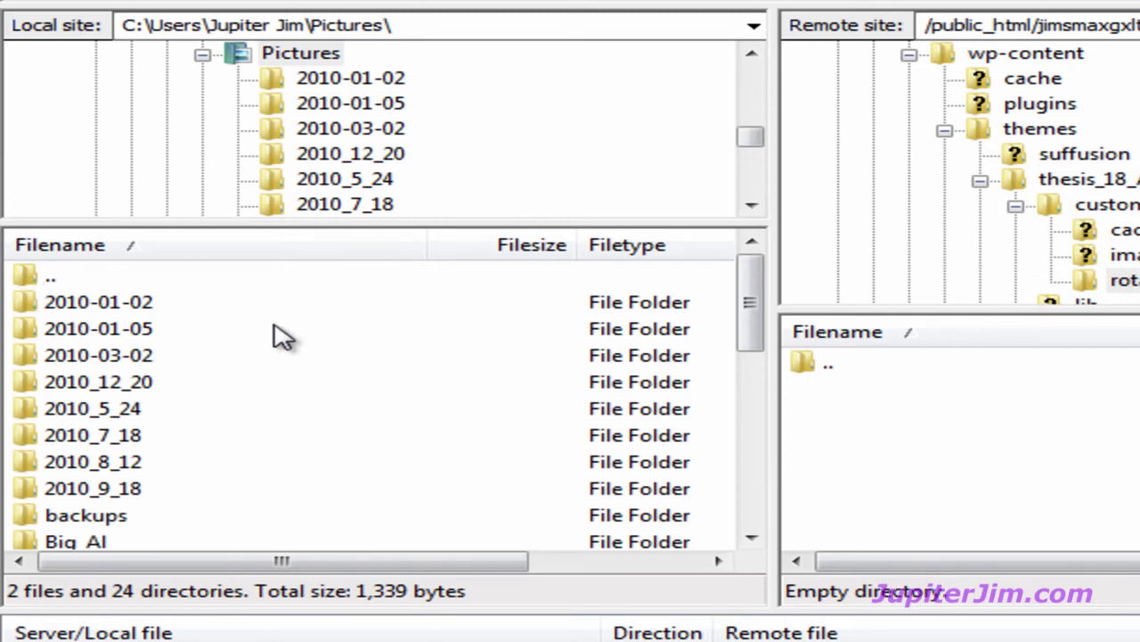
click(239, 54)
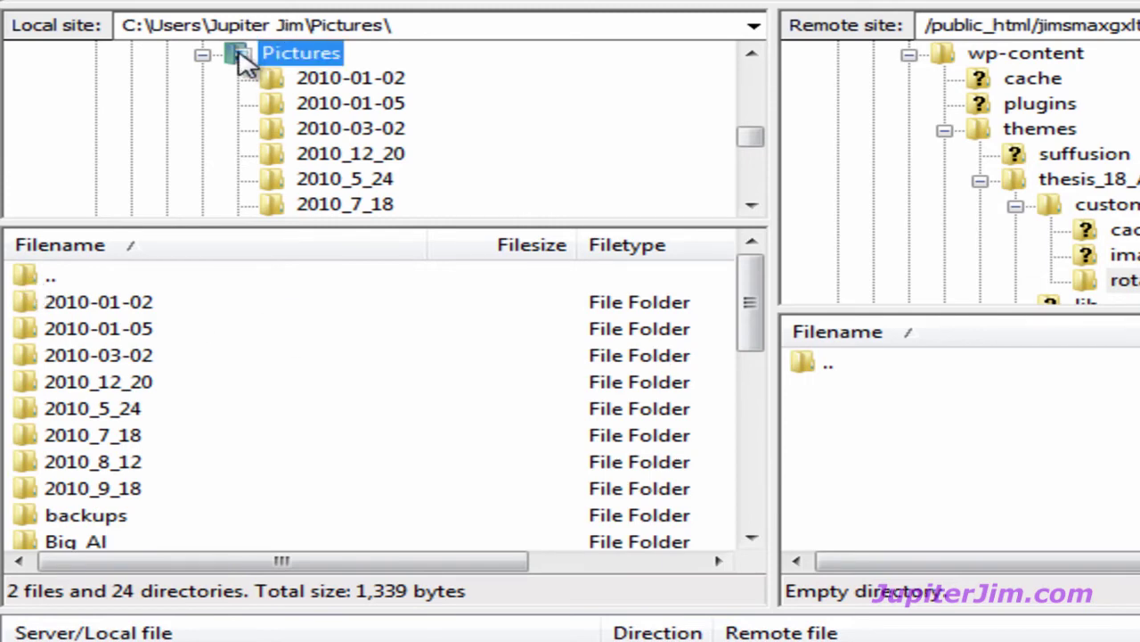
drag(750, 311, 758, 463)
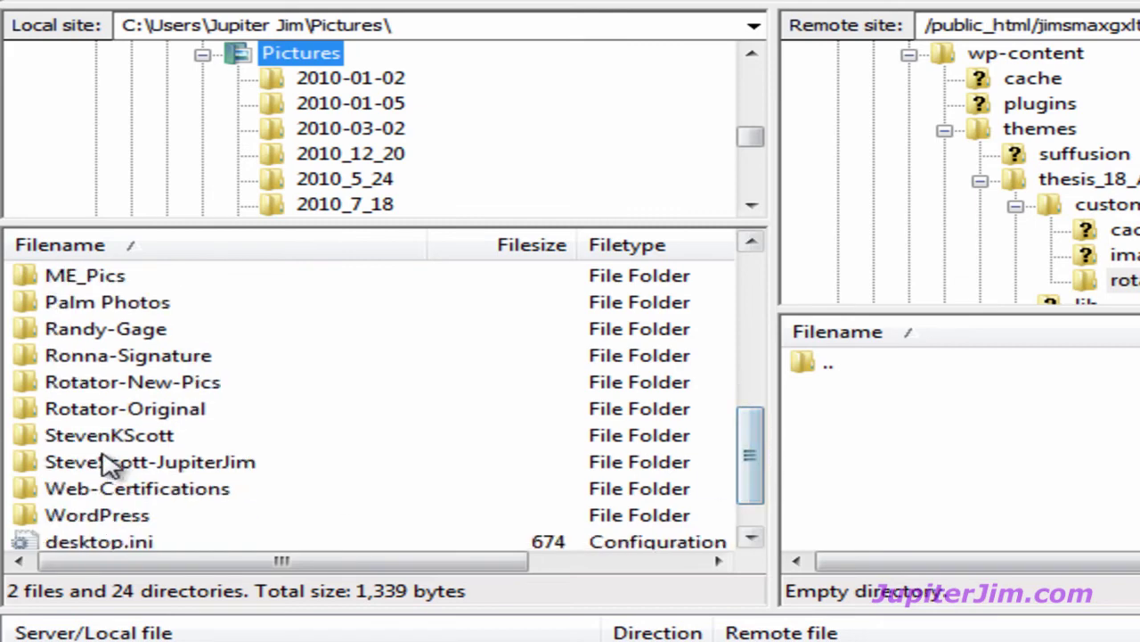
click(29, 391)
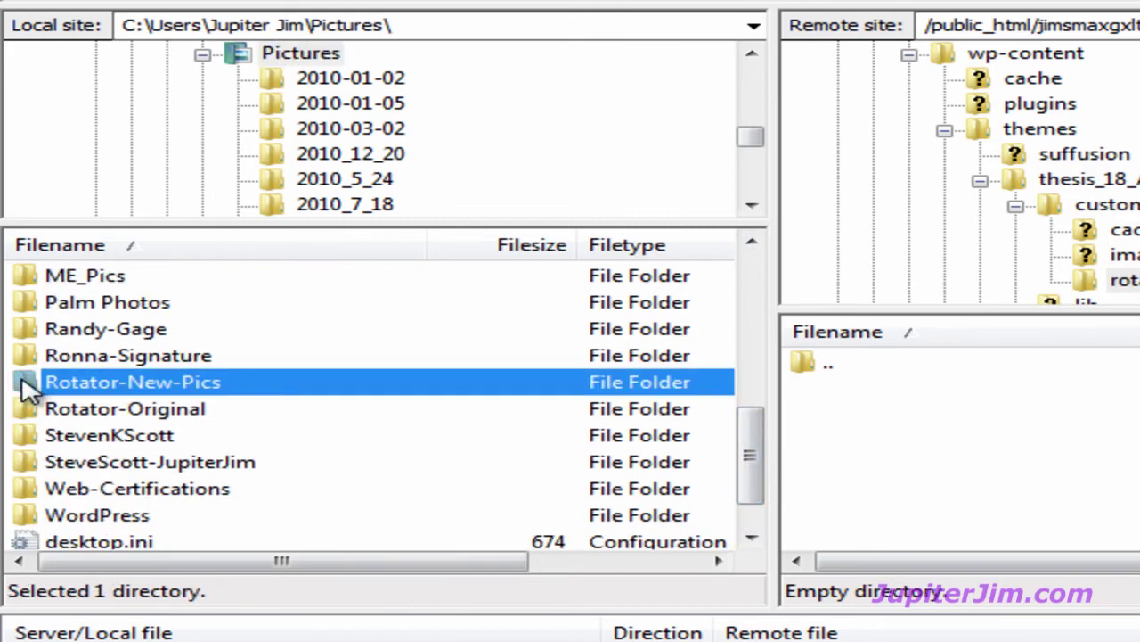
double_click(29, 390)
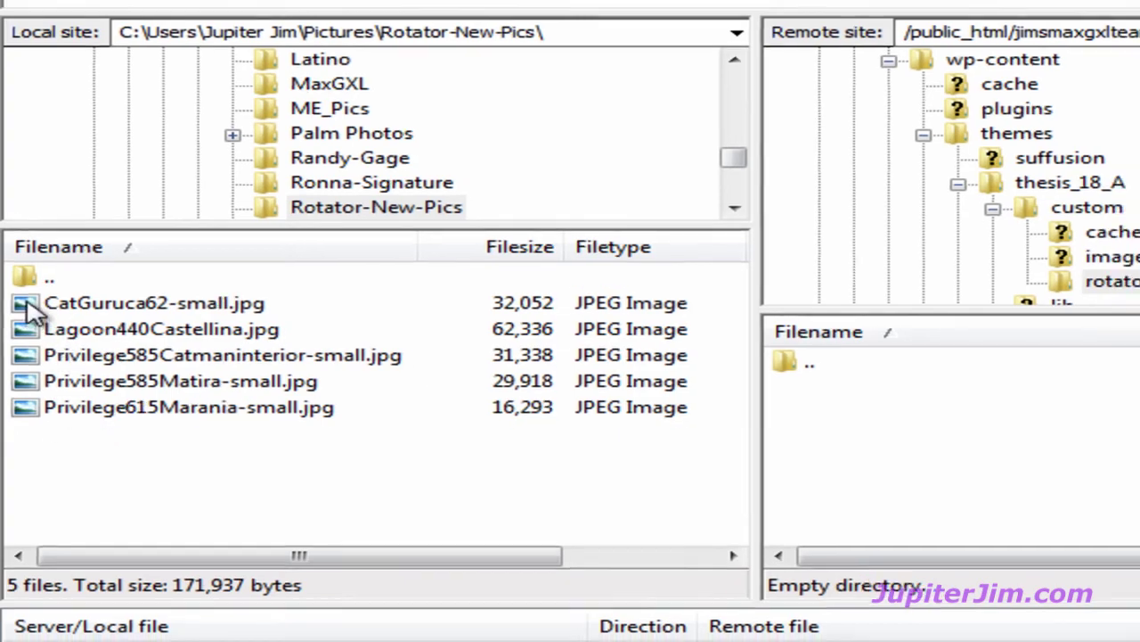
- Upload CatGuruca62-small.jpg, Lagoon440Castellina.jpg and Privilege585Catmaninterior-small.jpg one by one into the remote rotator folder
drag(28, 304, 895, 406)
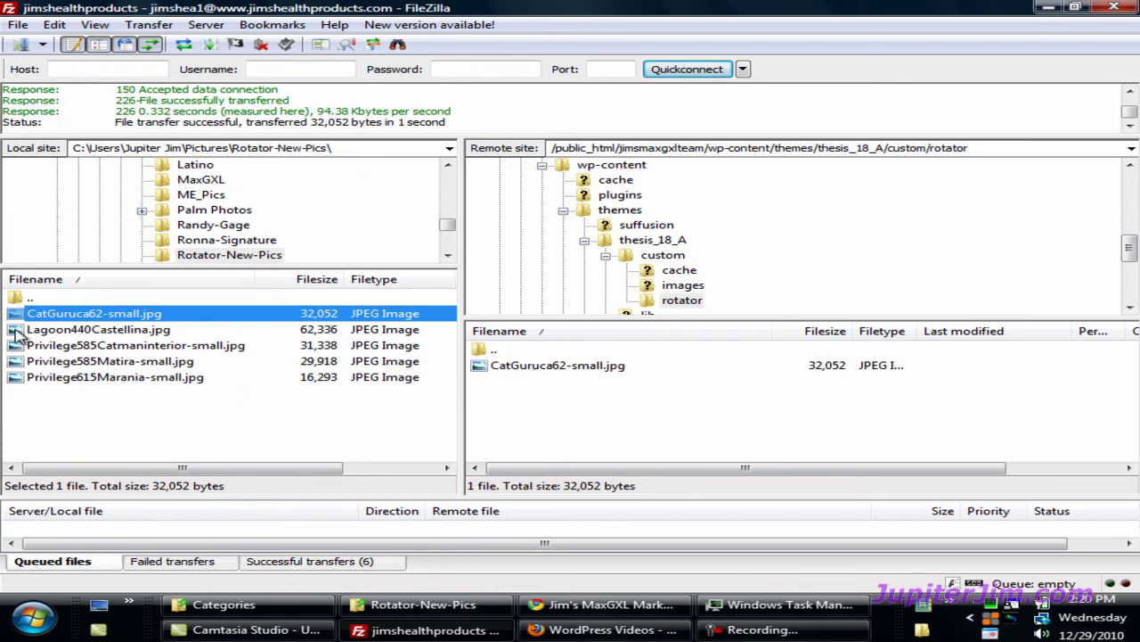
drag(18, 331, 522, 409)
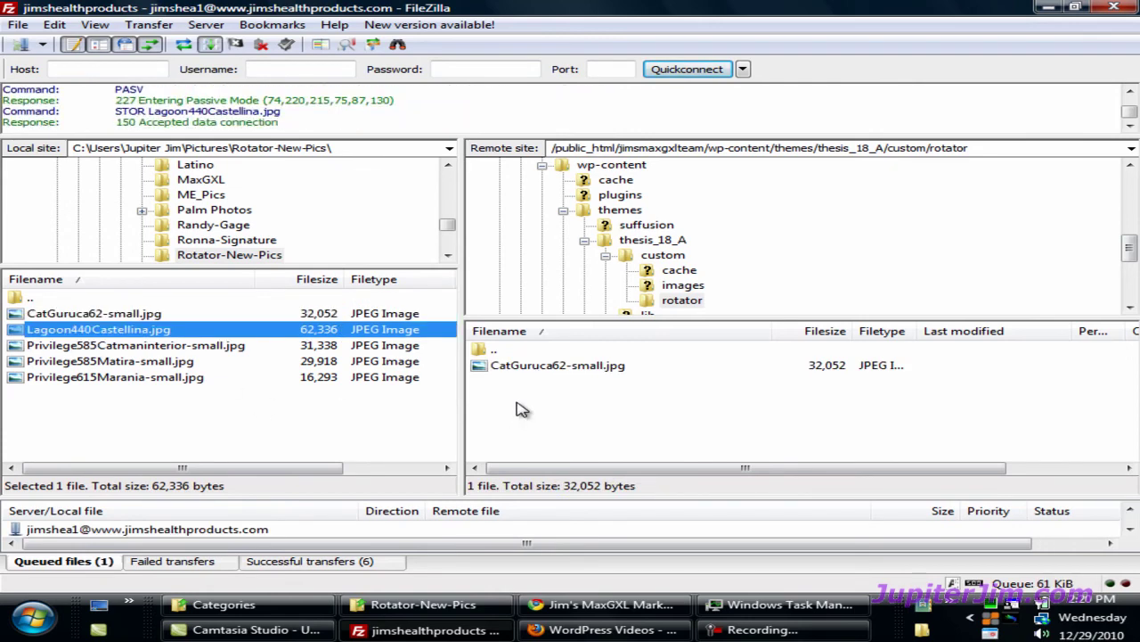
click(15, 348)
right_click(15, 348)
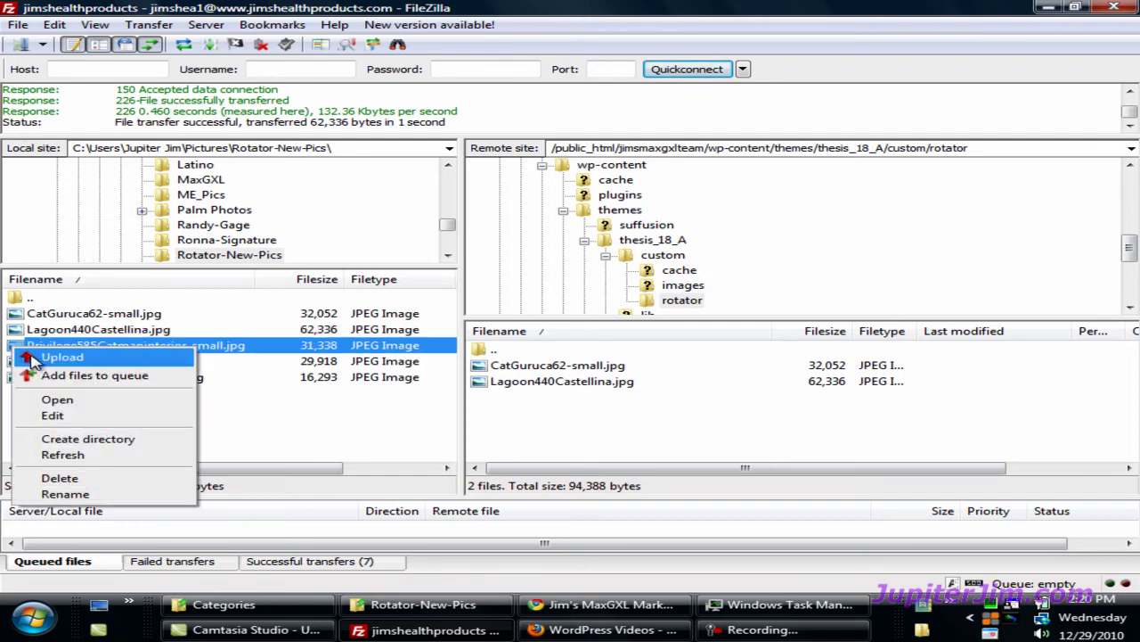
click(34, 358)
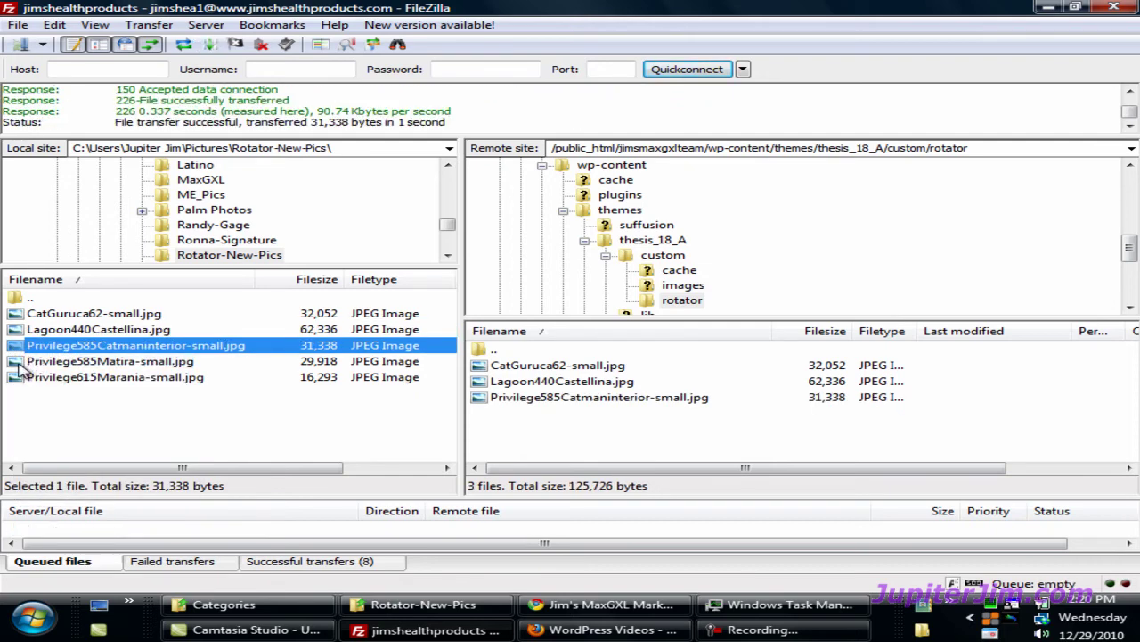
- Upload Privilege585Matira-small.jpg and Privilege615Marania-small.jpg together into the remote rotator folder
click(16, 363)
shift+click(16, 378)
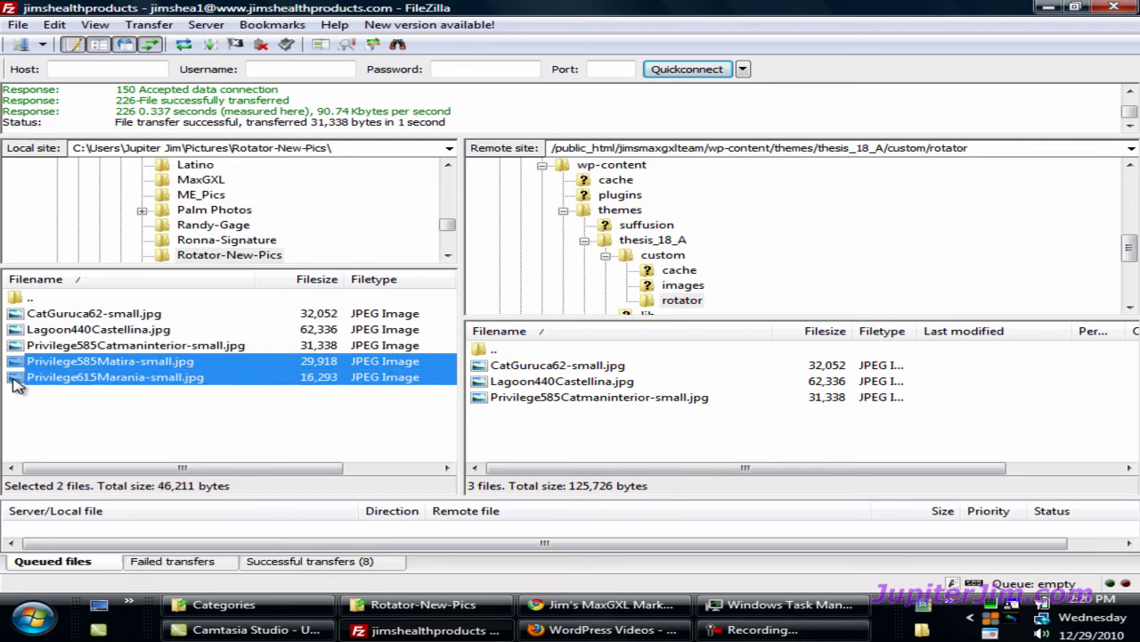
right_click(16, 378)
click(58, 388)
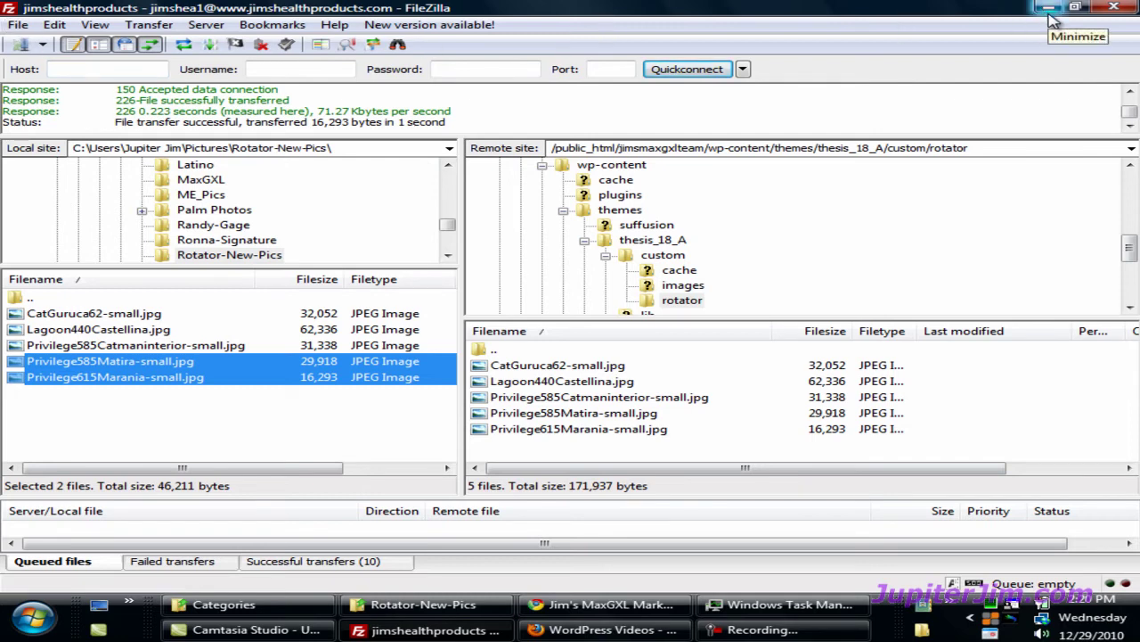
- Switch to Firefox and check the multimedia box image on the About, Home, Recreation, Traveling and Test Page #1 Vitamins pages
click(1050, 9)
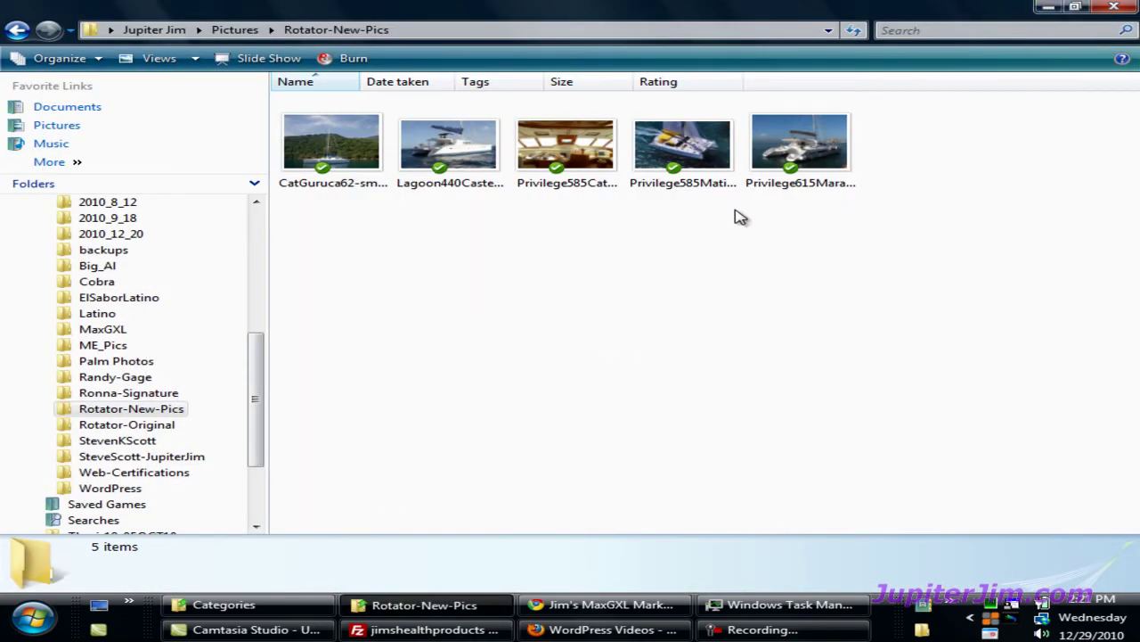
click(613, 633)
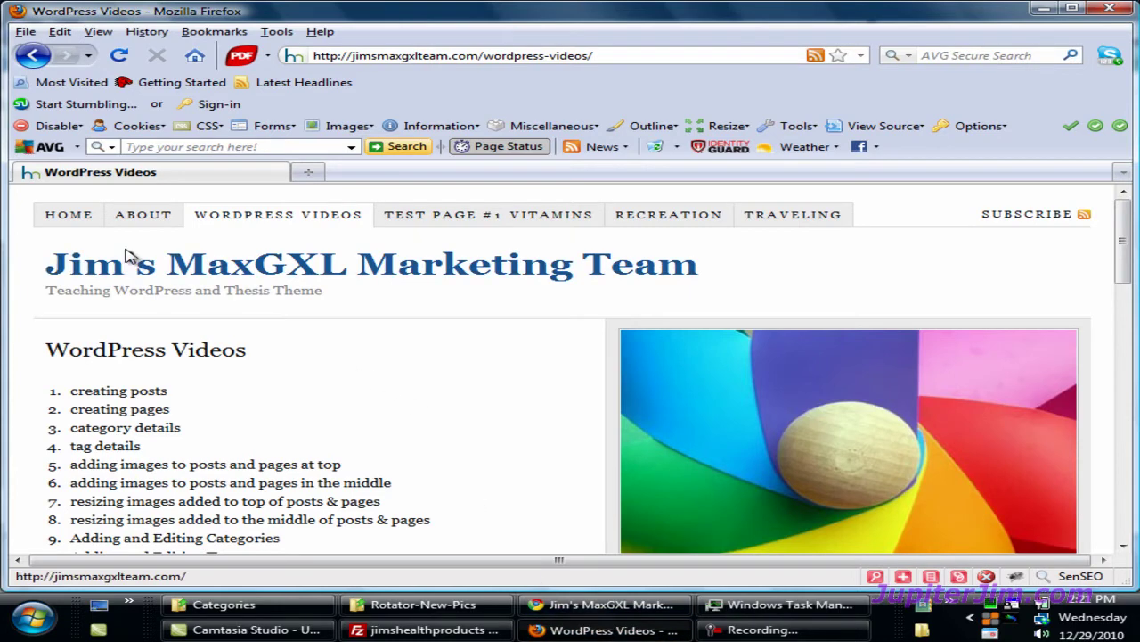
click(147, 227)
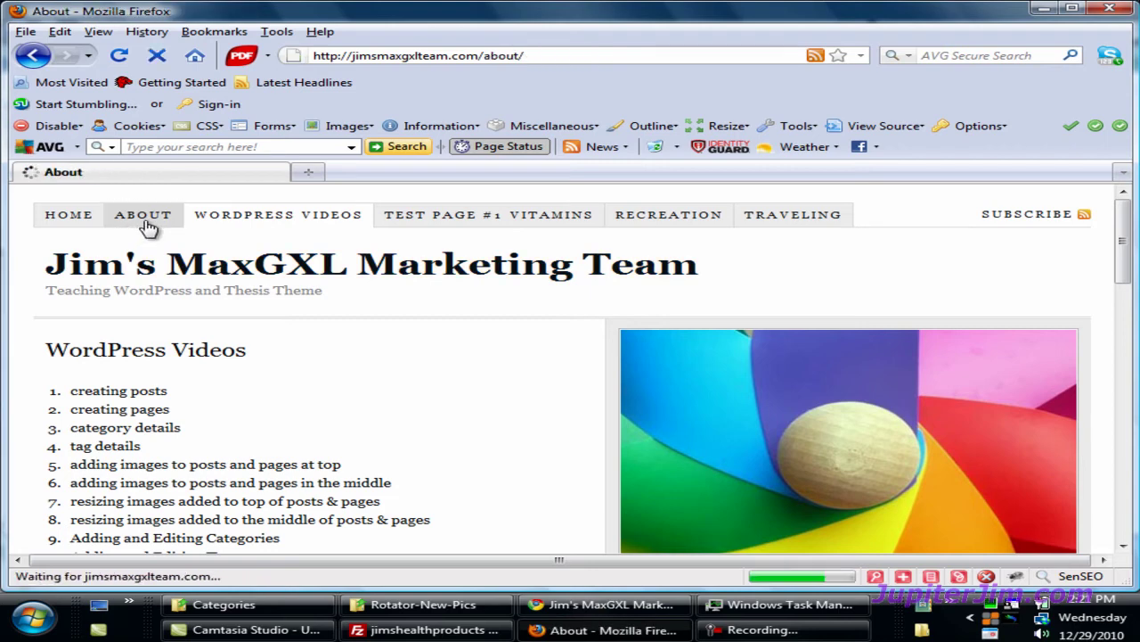
click(73, 220)
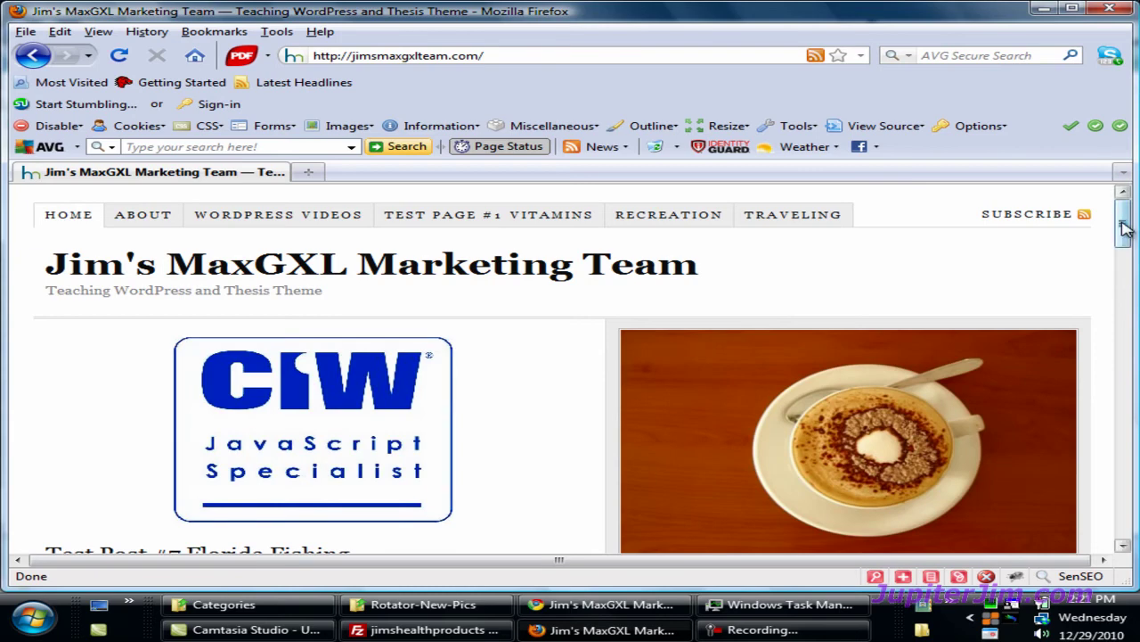
click(676, 222)
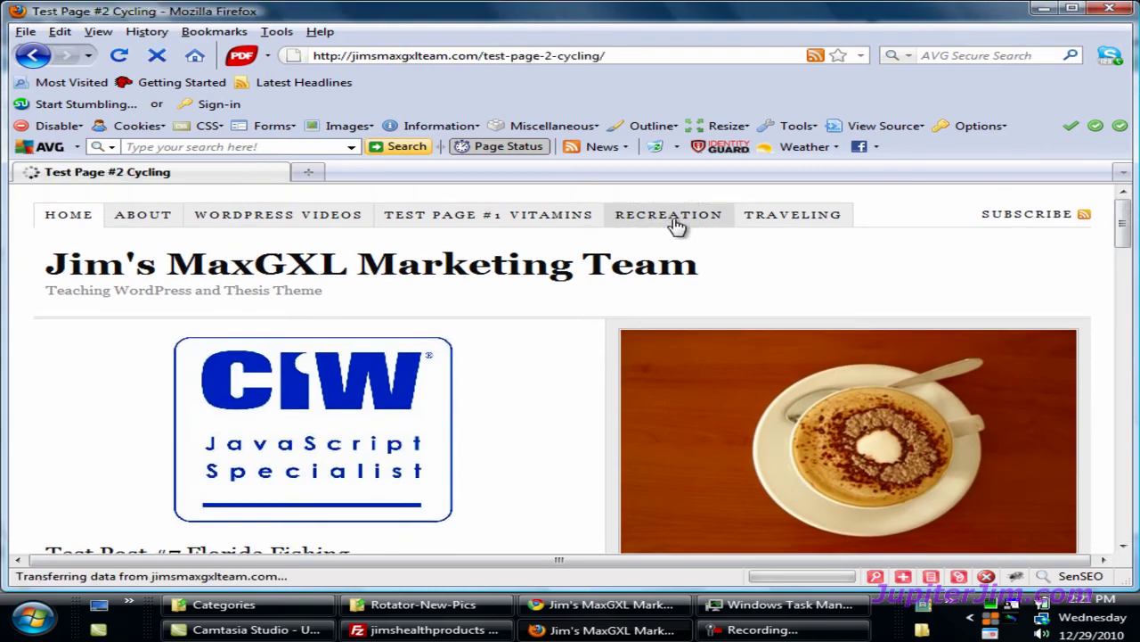
click(818, 233)
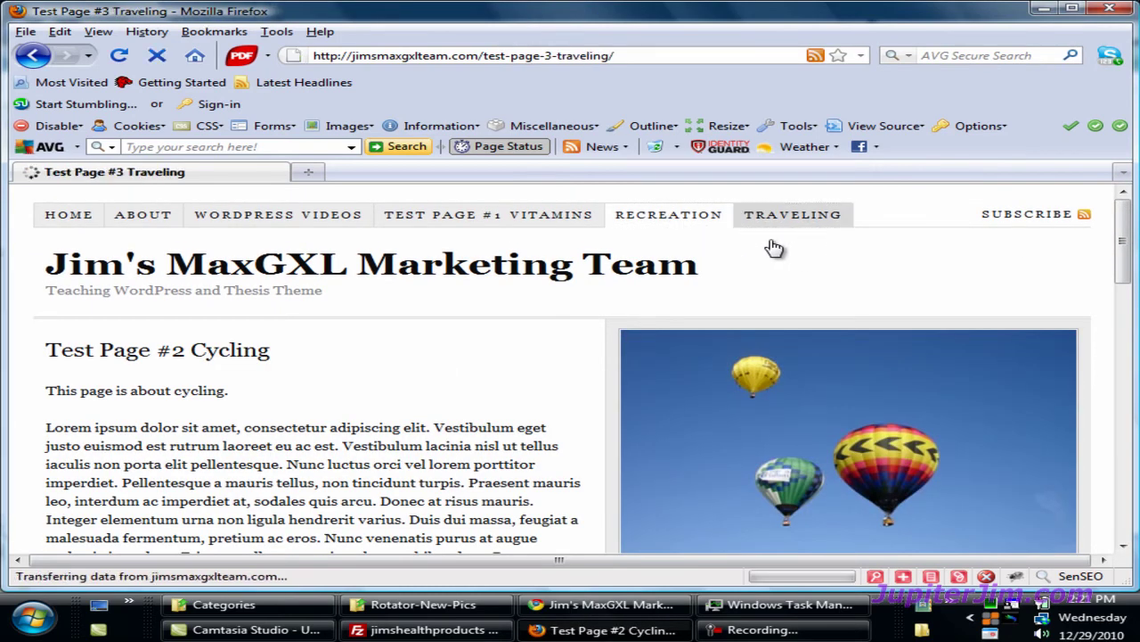
click(508, 222)
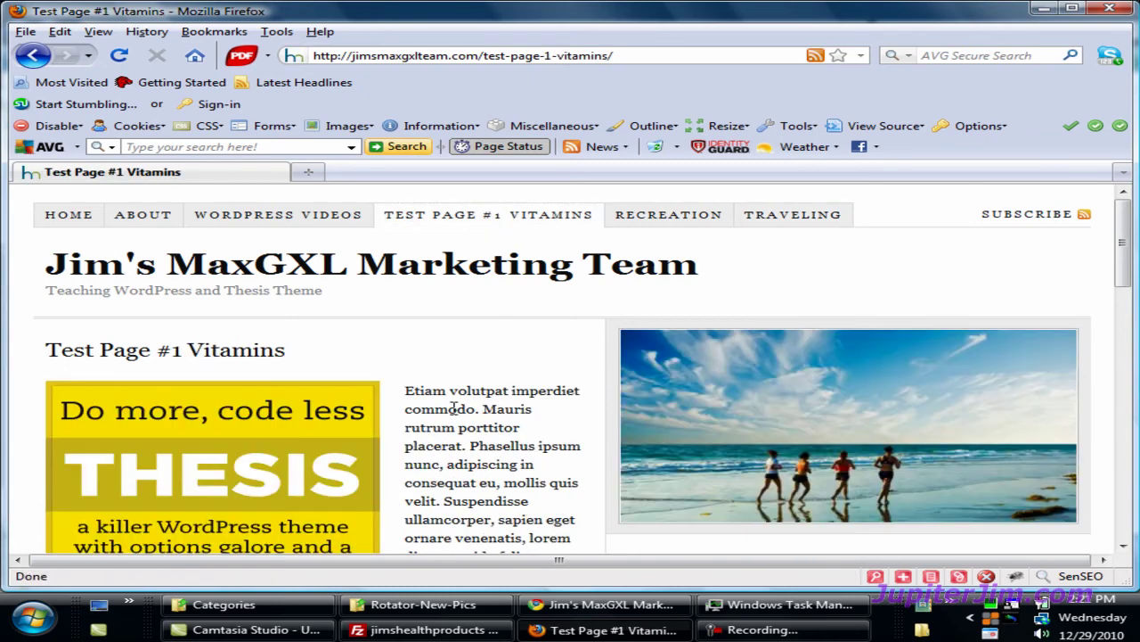
- Launch Internet Explorer, load jimsmaxgxlteam.com and refresh the page to check the multimedia box image
click(131, 615)
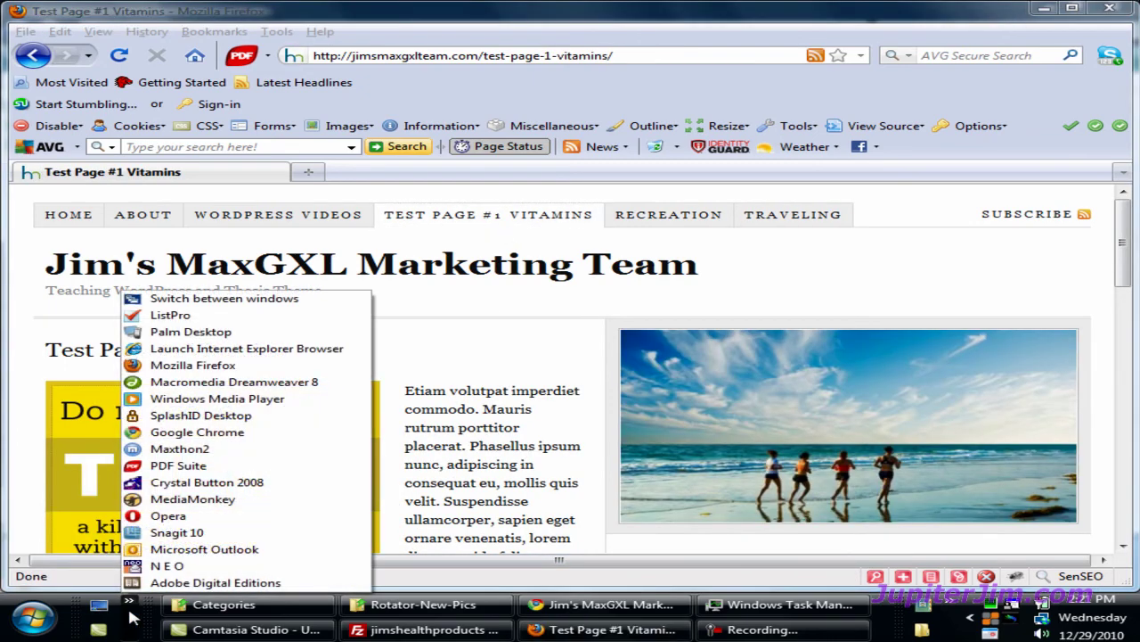
click(151, 351)
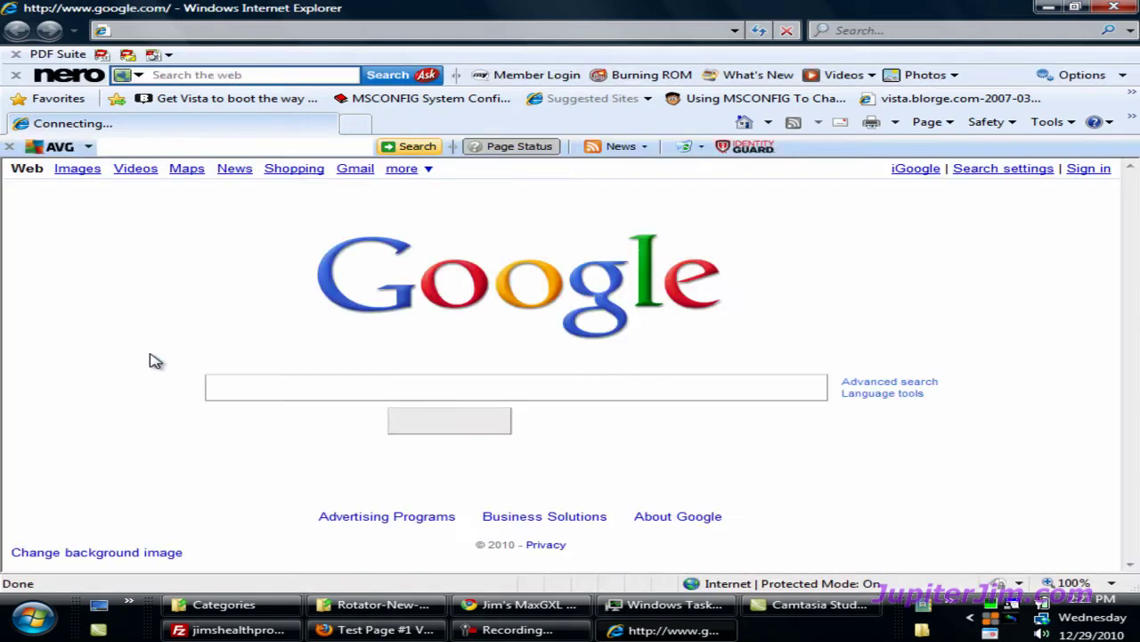
click(215, 30)
text(jimsmaxg)
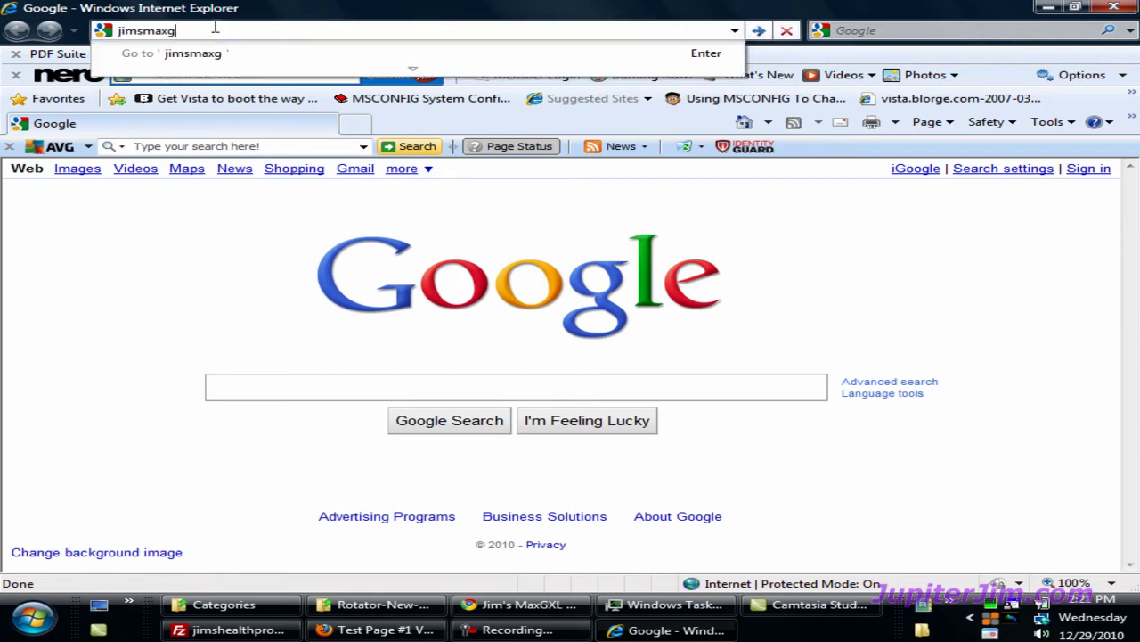
text(xlteam)
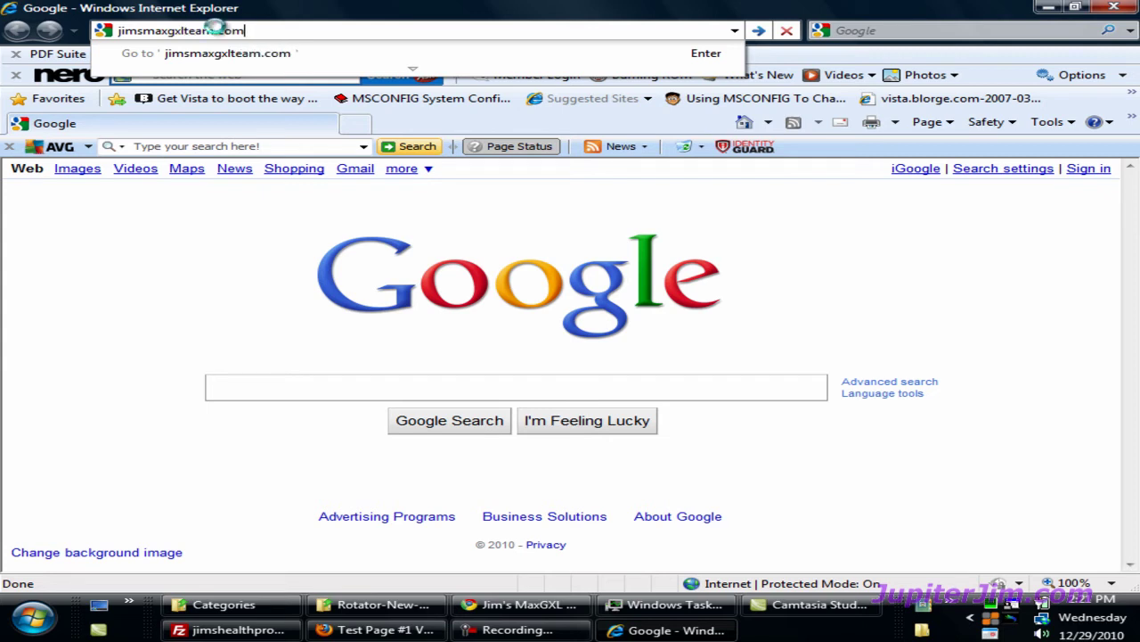
text(.com)
key(Return)
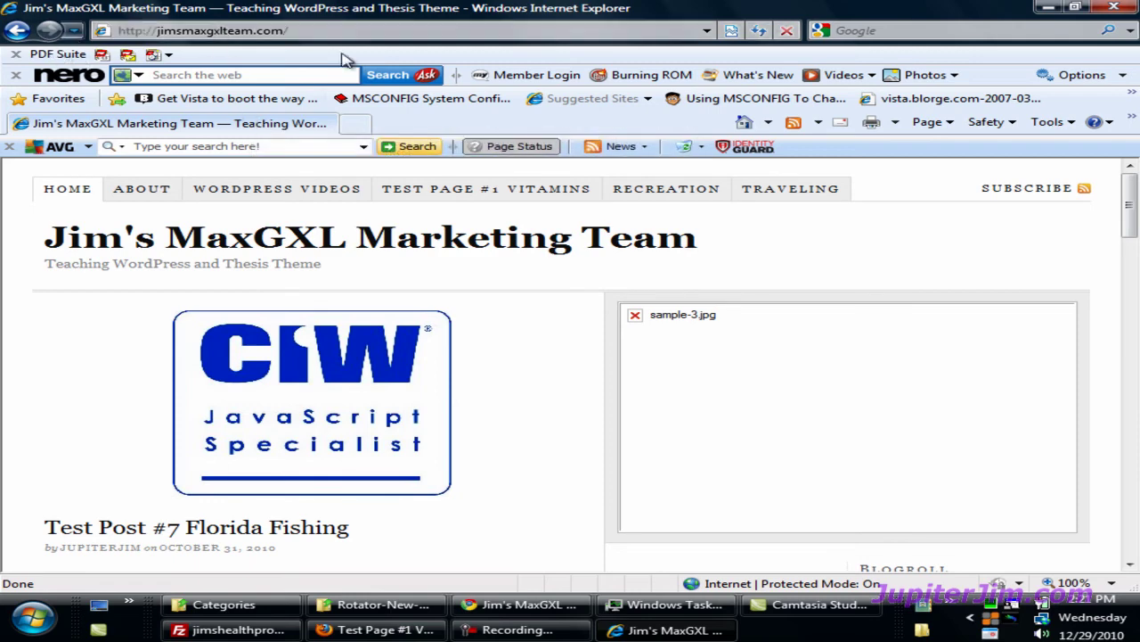
click(759, 31)
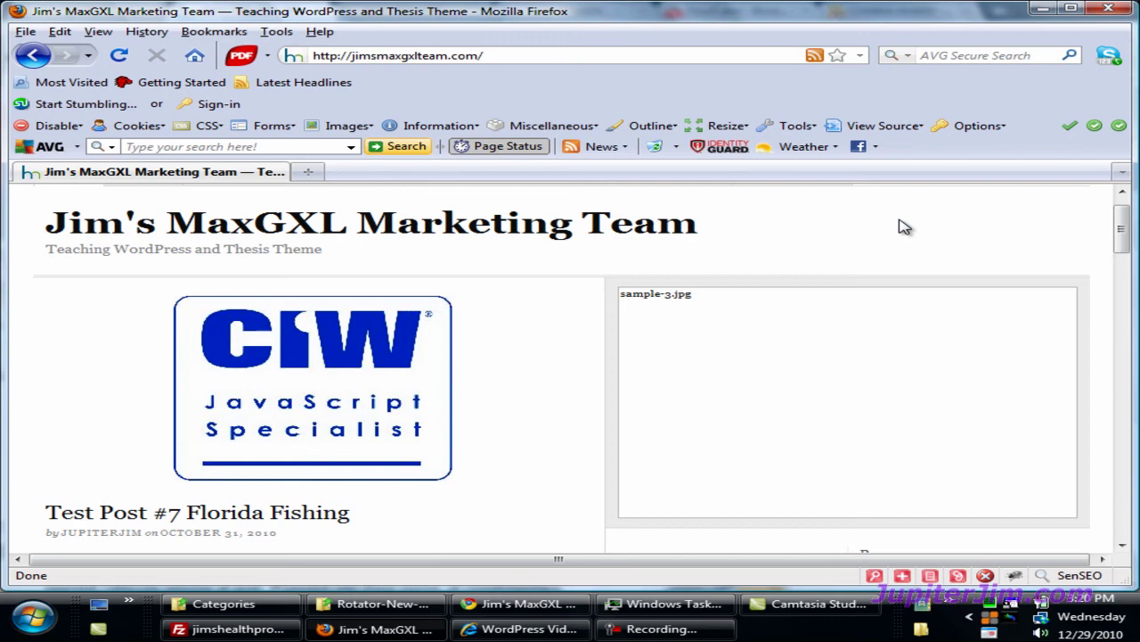
- Reload the home page in Firefox and check the rotating image on the Recreation, Test Page #1 Vitamins, WordPress Videos and About pages
click(121, 56)
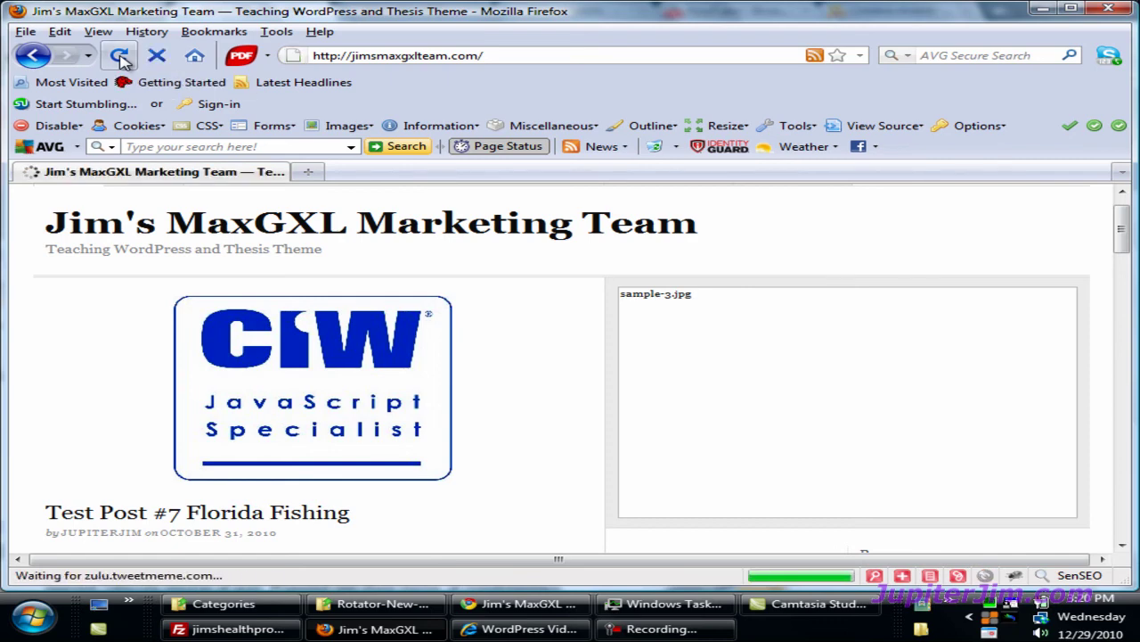
drag(1120, 214, 1125, 223)
click(646, 219)
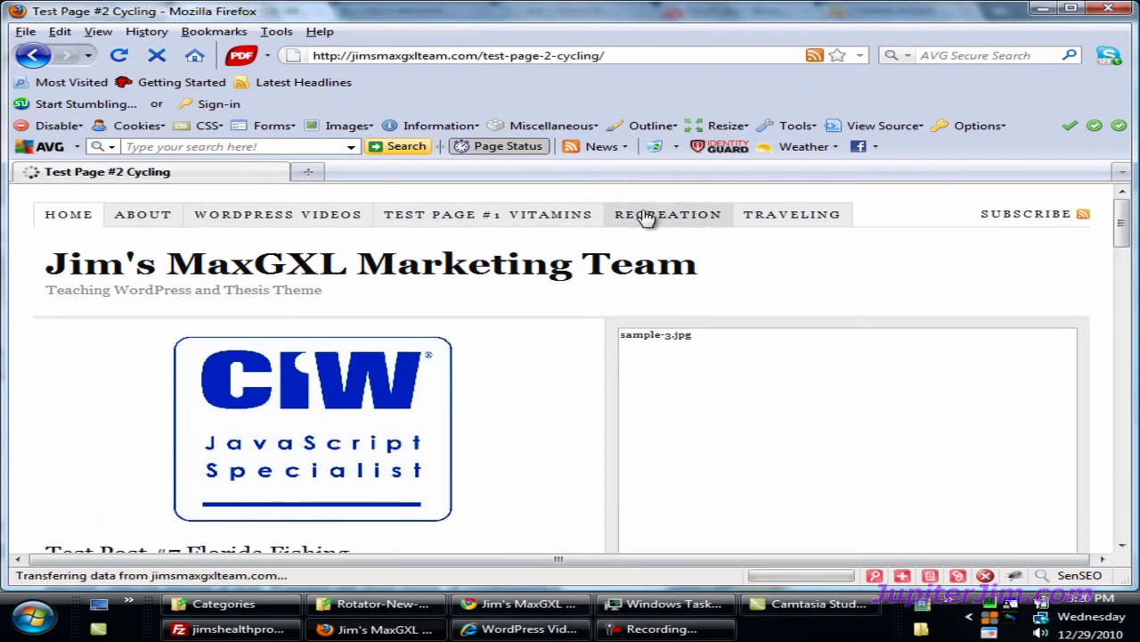
scroll(508, 264, down, 5)
scroll(509, 264, up, 5)
click(472, 222)
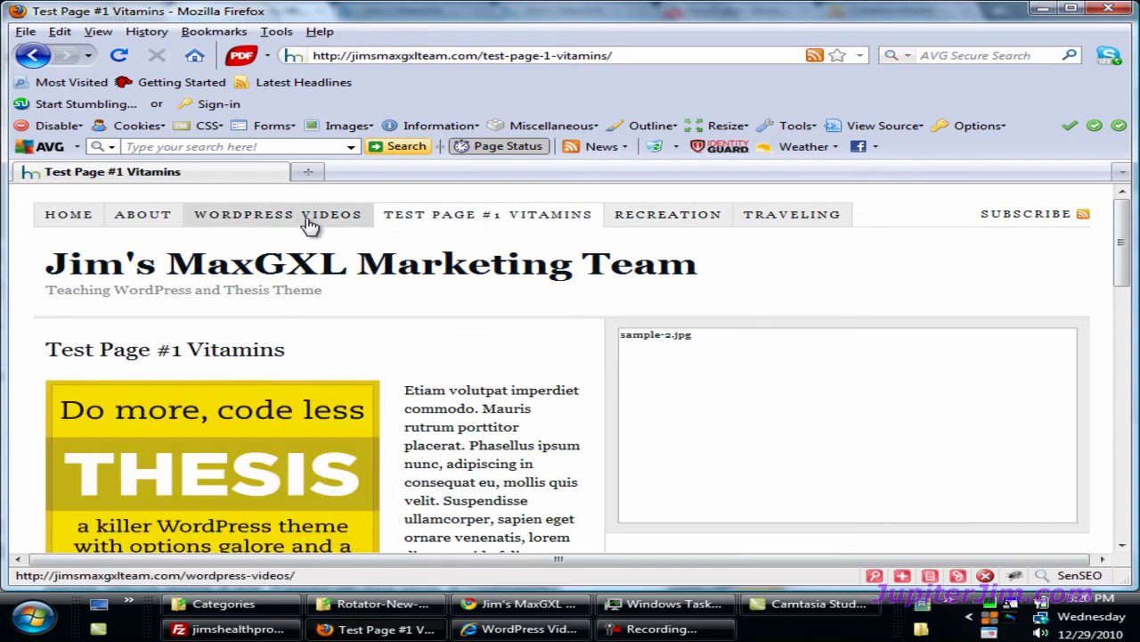
click(307, 223)
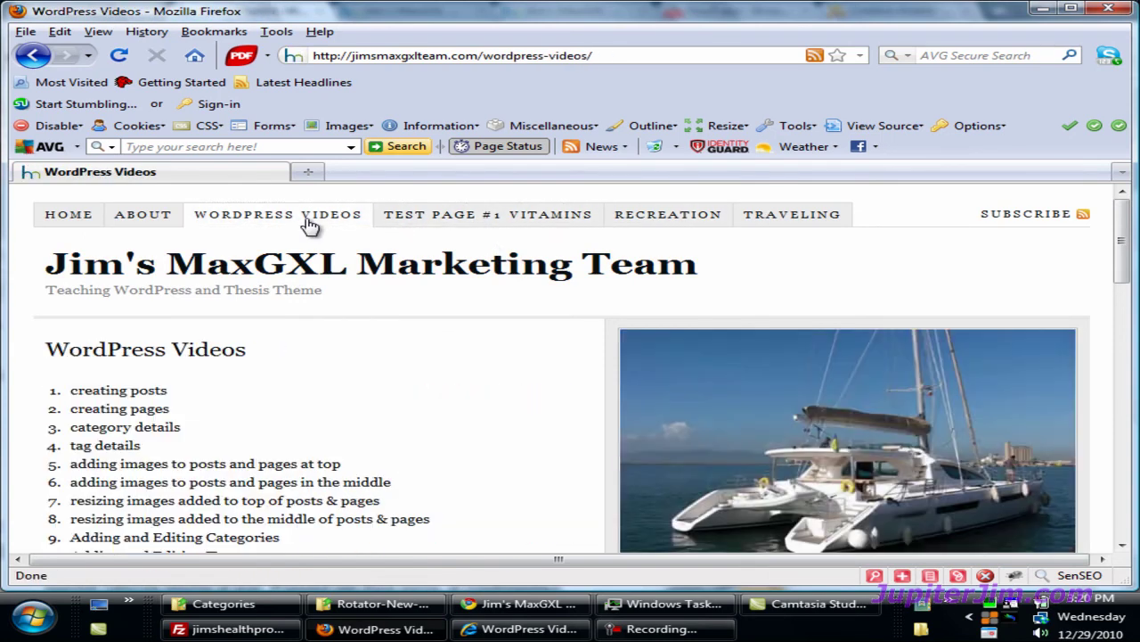
click(151, 219)
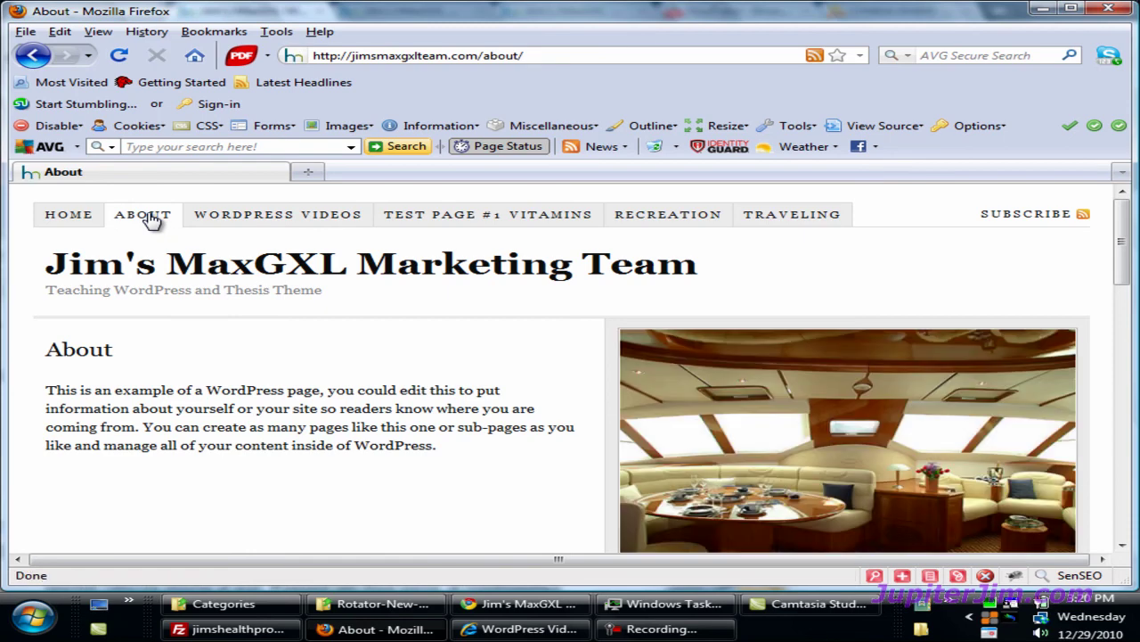
click(657, 213)
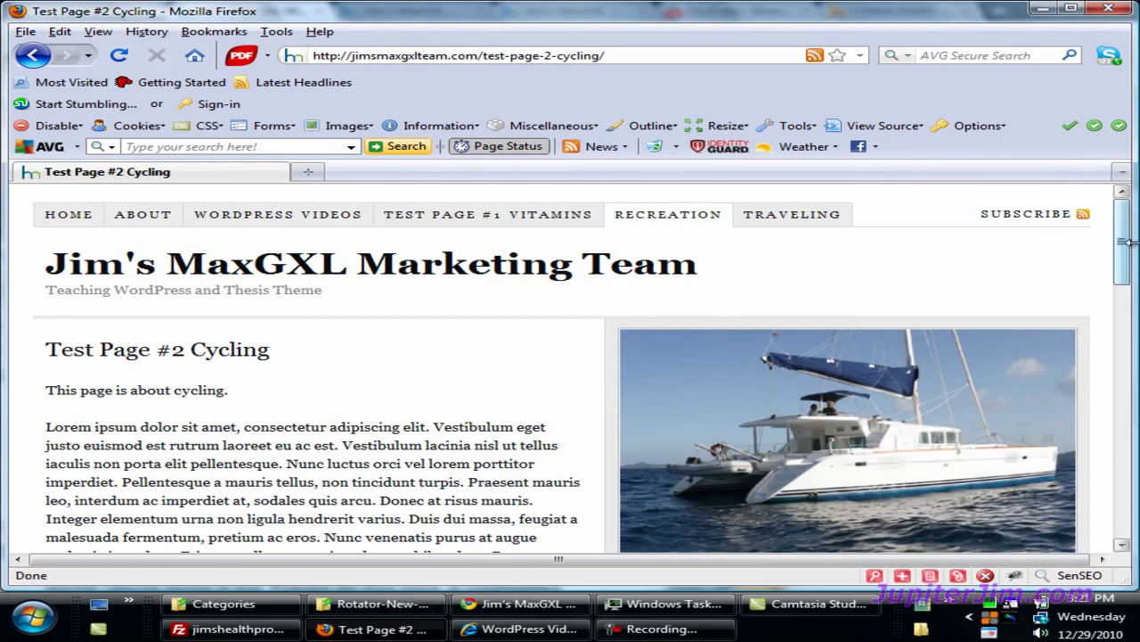
- View the entire multimedia box image on the Recreation page and check the image on the Traveling page
drag(1123, 246, 1136, 221)
scroll(1133, 232, down, 2)
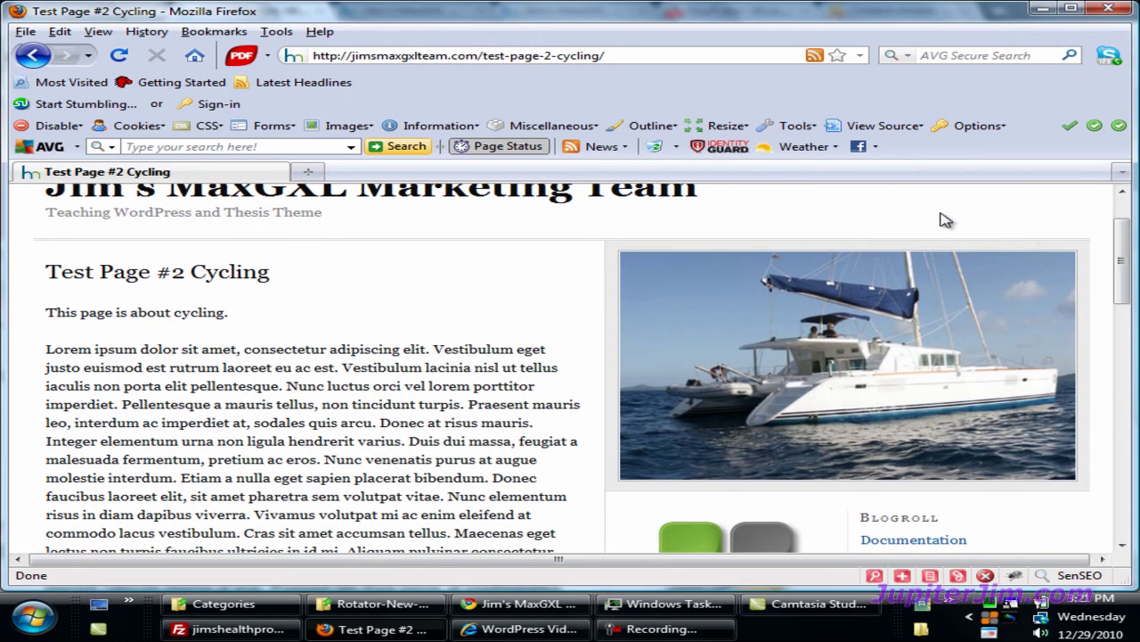
scroll(1128, 265, up, 2)
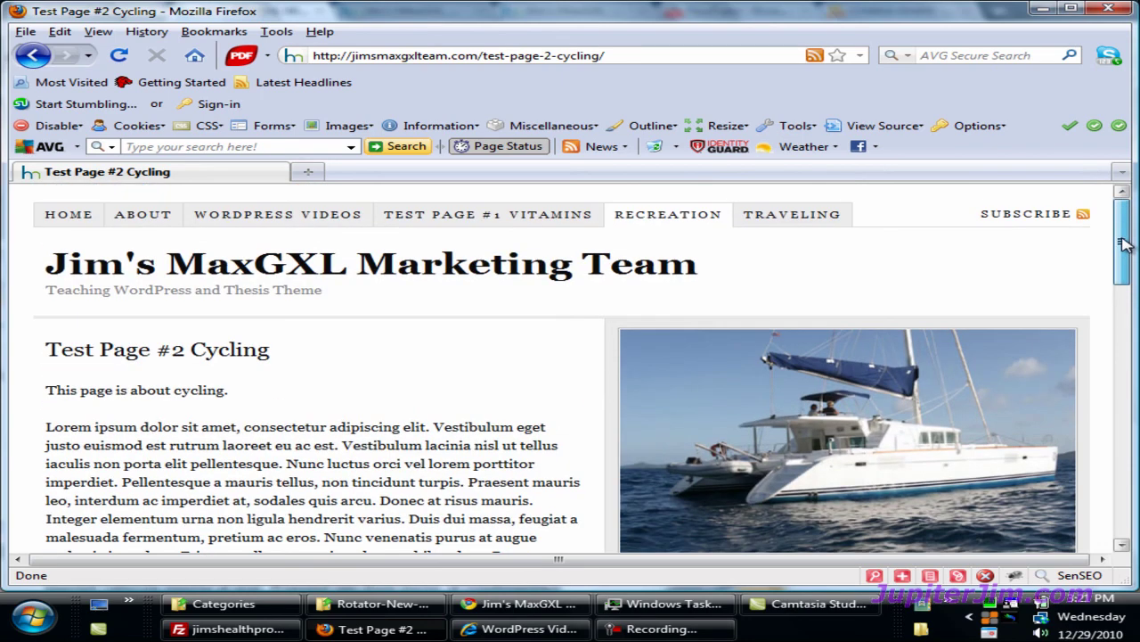
click(828, 226)
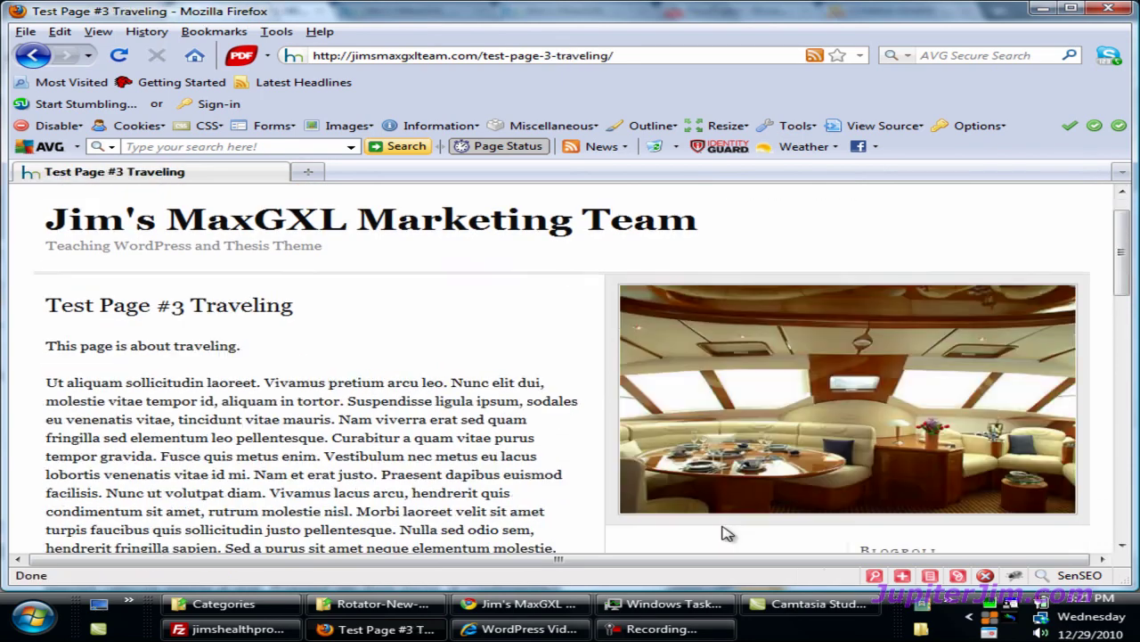
- Switch to Chrome and check the rotating image on the Test Page #1 Vitamins, Recreation, Traveling, WordPress Videos and About pages
click(517, 604)
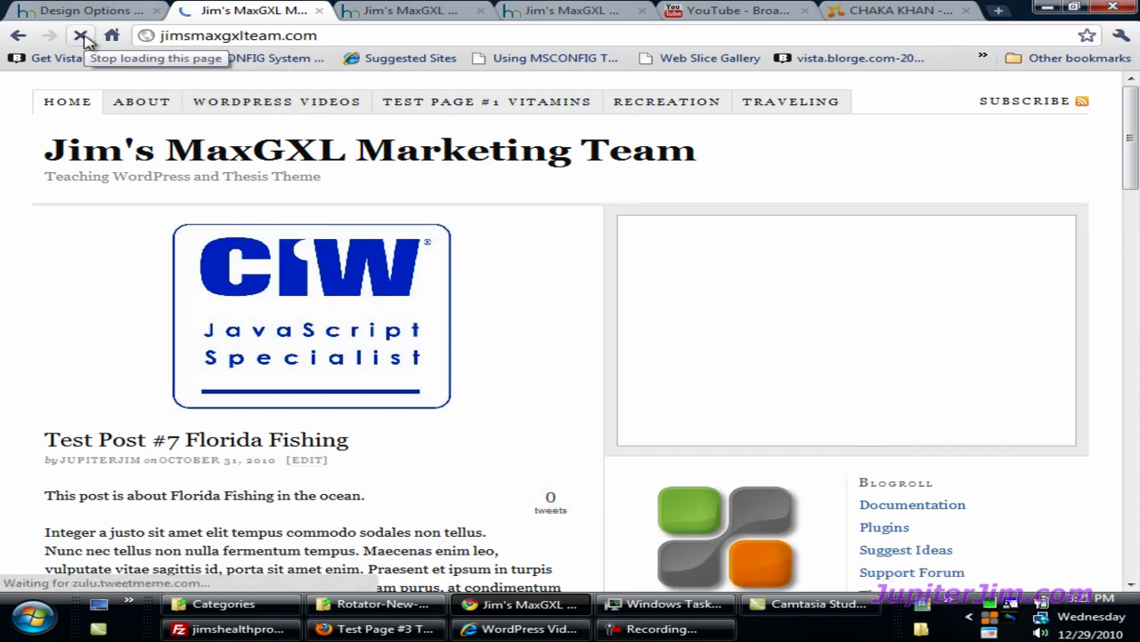
click(444, 105)
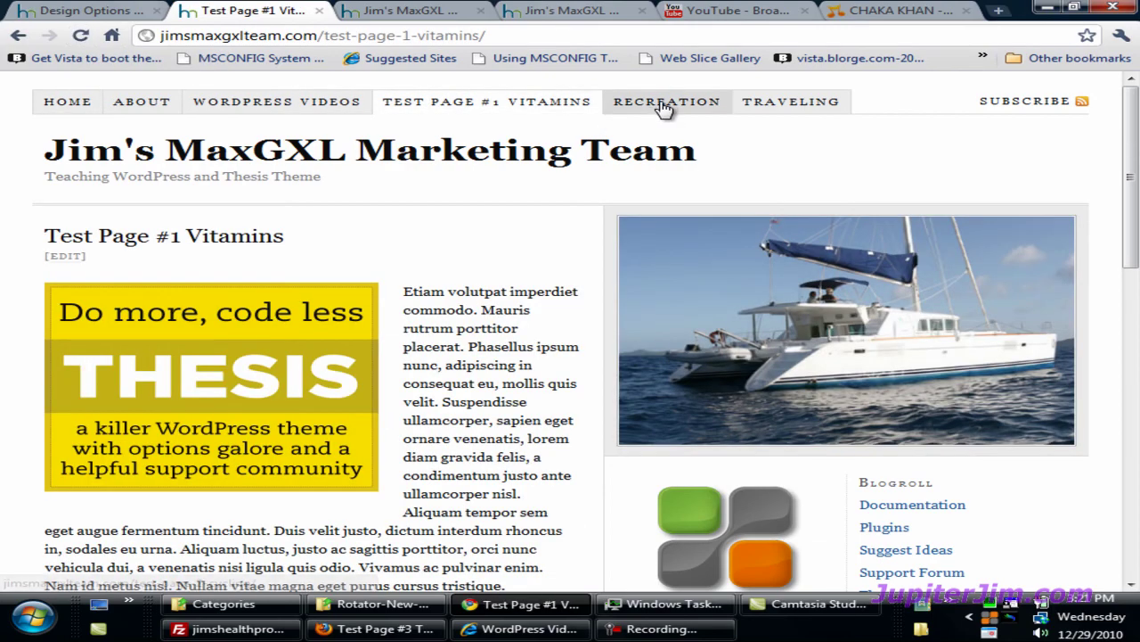
click(674, 109)
click(786, 108)
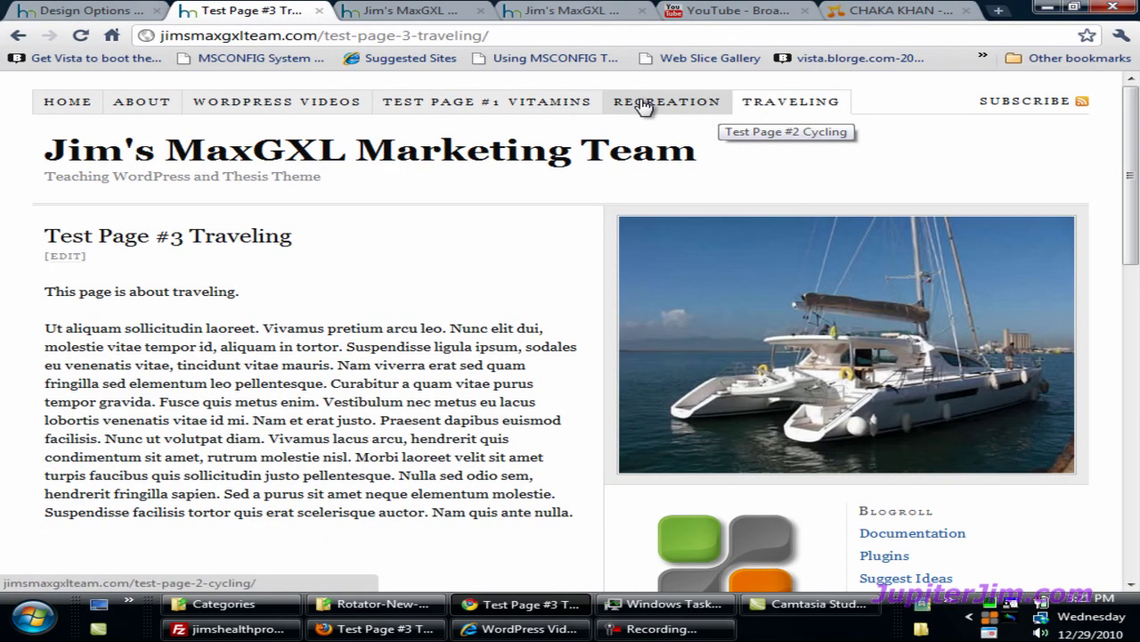
click(288, 109)
click(146, 104)
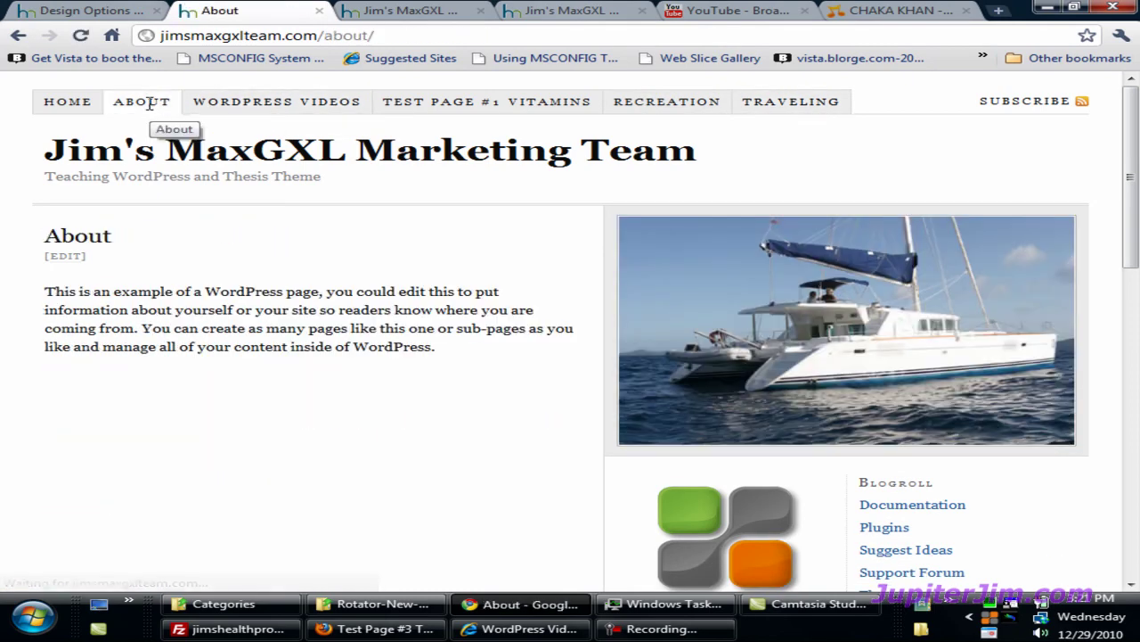
click(150, 105)
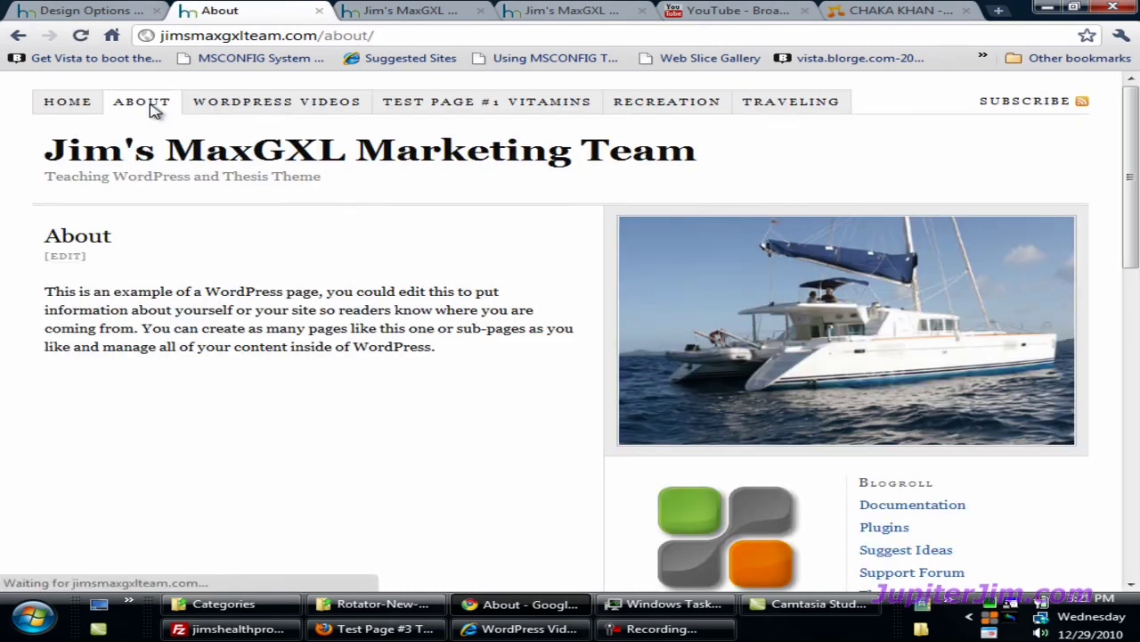